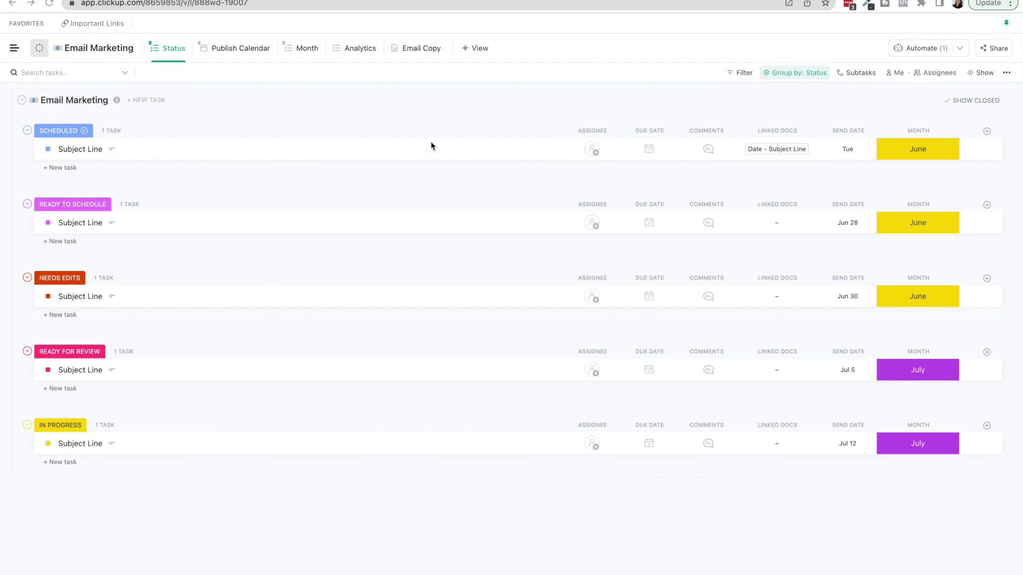
Open Edit statuses for Email Marketing from the Scheduled task's status menu.
click(49, 150)
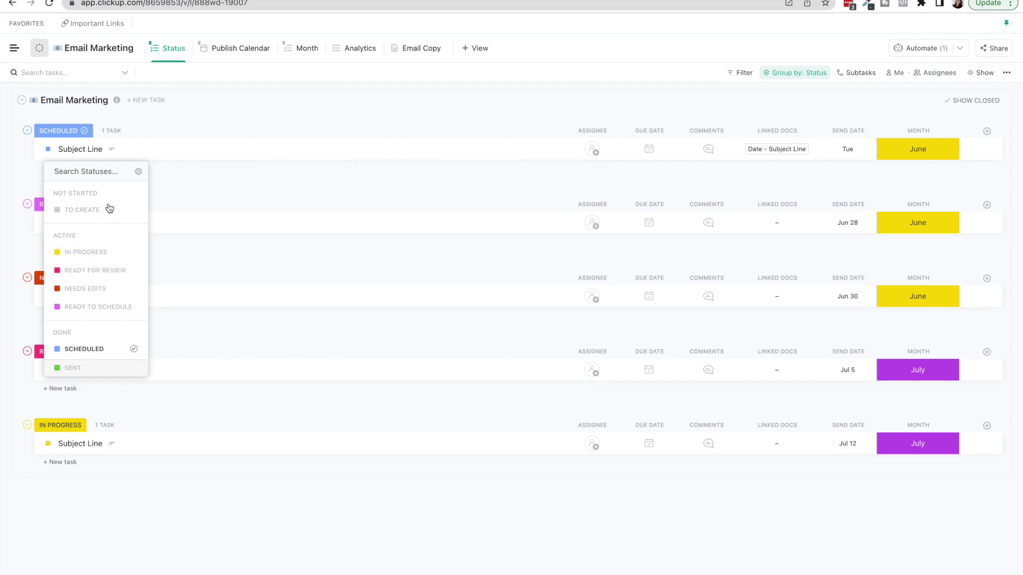
click(136, 491)
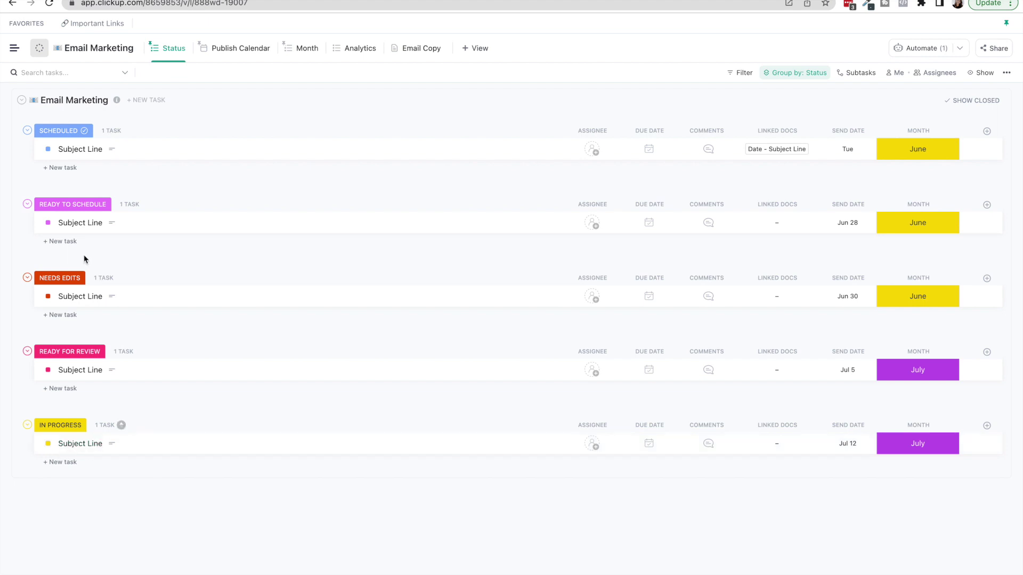
click(49, 149)
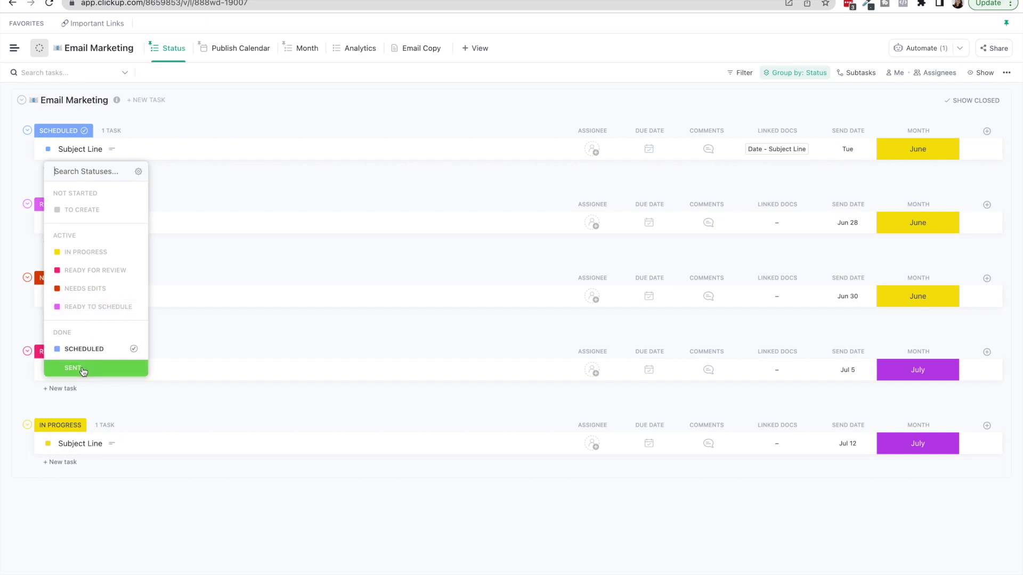
click(138, 171)
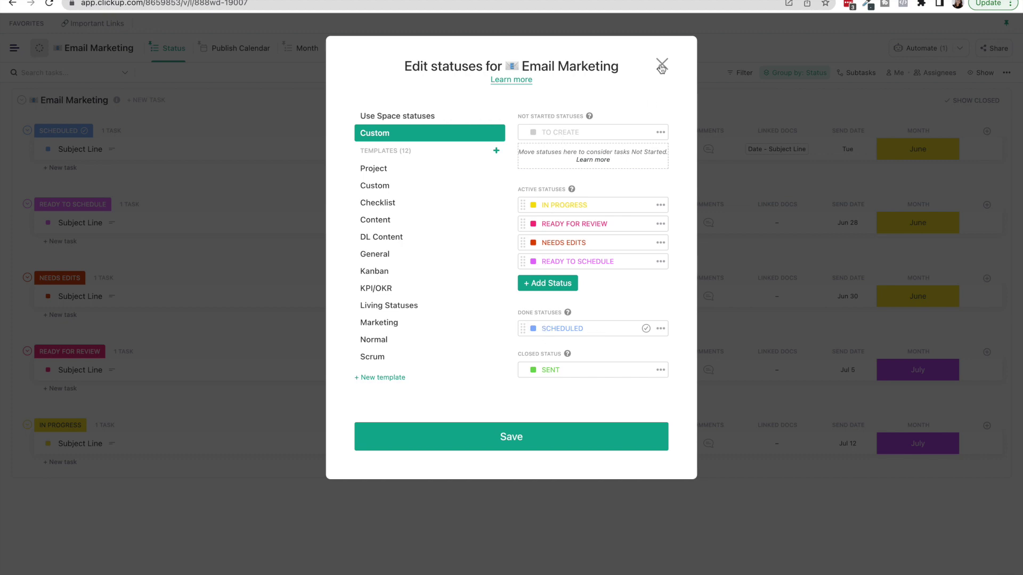
Close Edit statuses without renaming SENT, then check the Scheduled task's status menu unchanged.
click(575, 373)
click(663, 66)
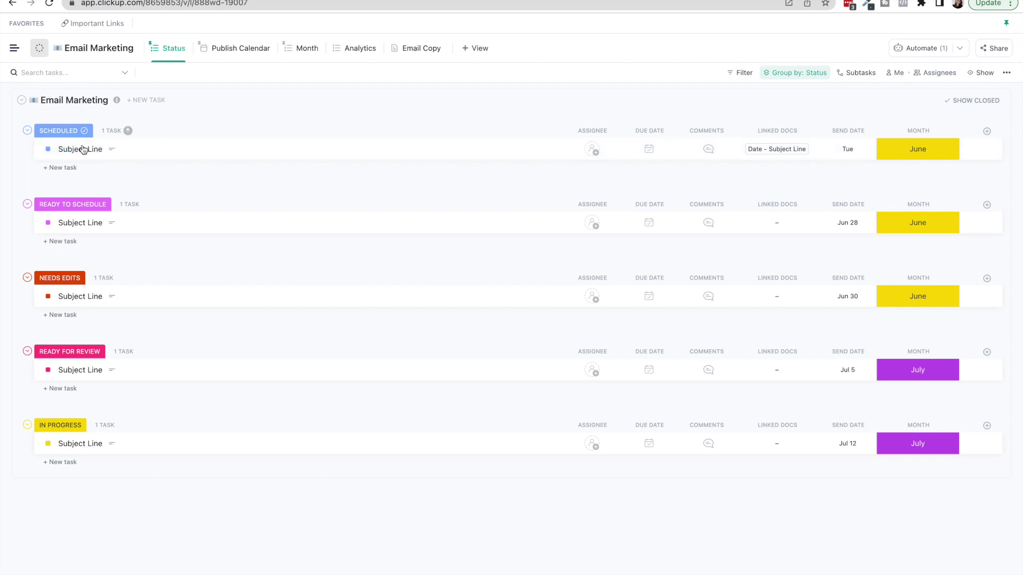
click(48, 150)
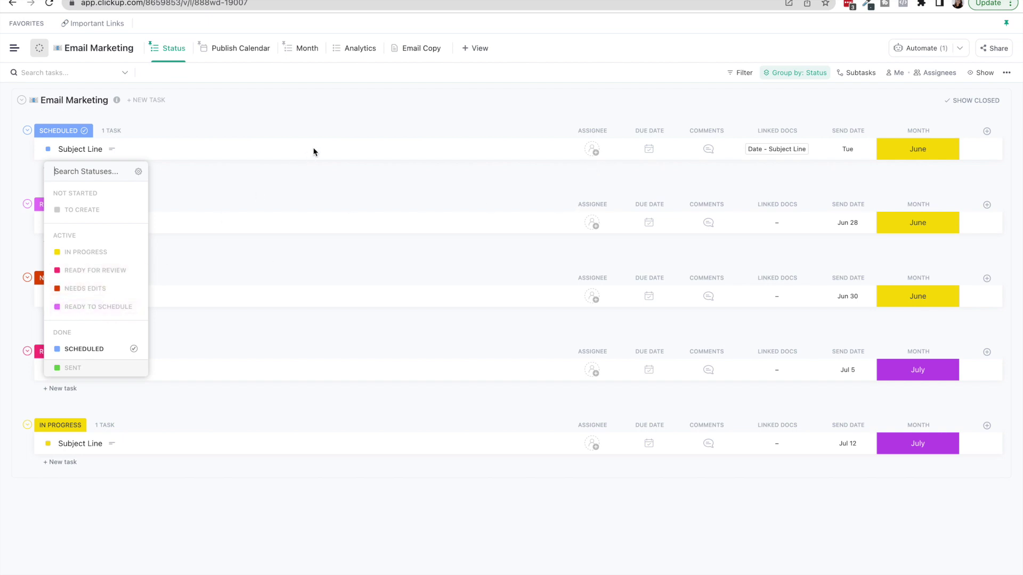
click(372, 106)
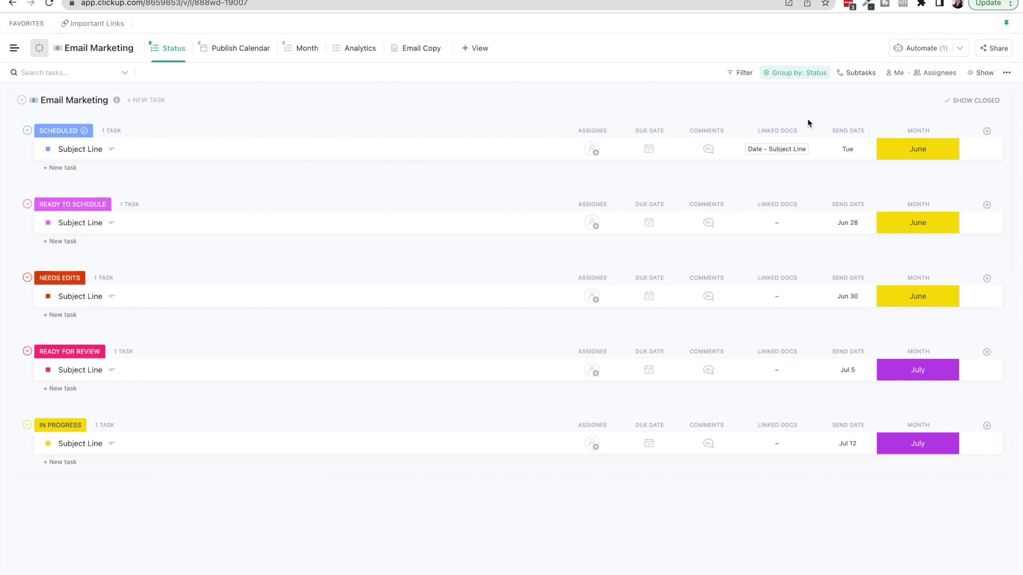
Start a new automation triggered when status changes to READY FOR REVIEW.
click(928, 51)
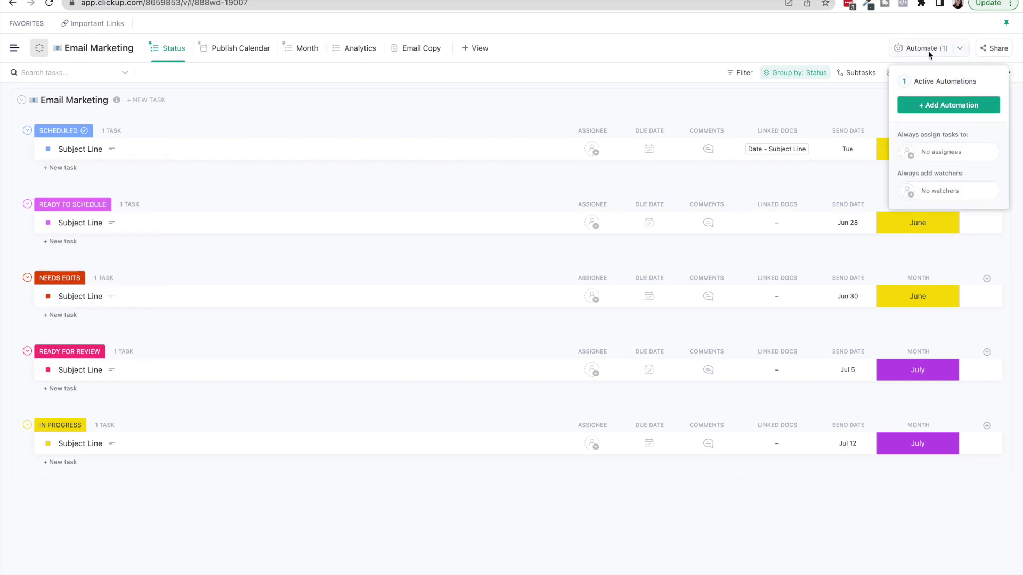
click(942, 81)
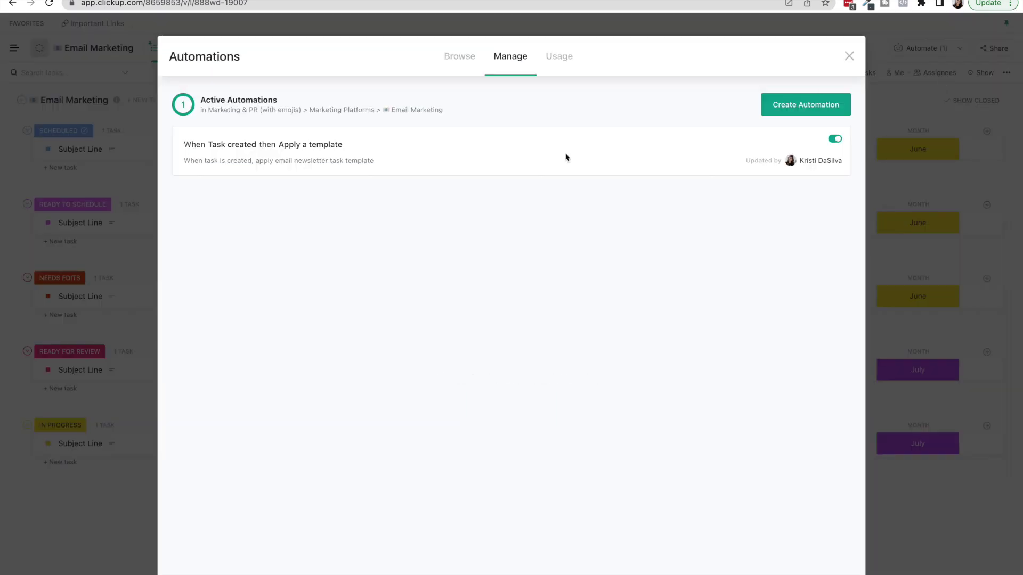
click(804, 107)
click(266, 226)
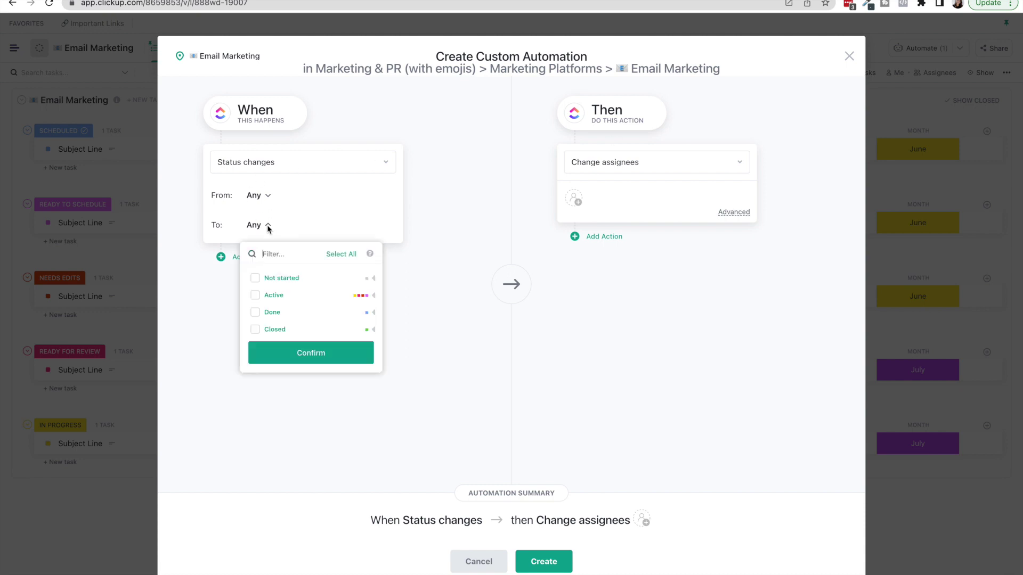
click(373, 295)
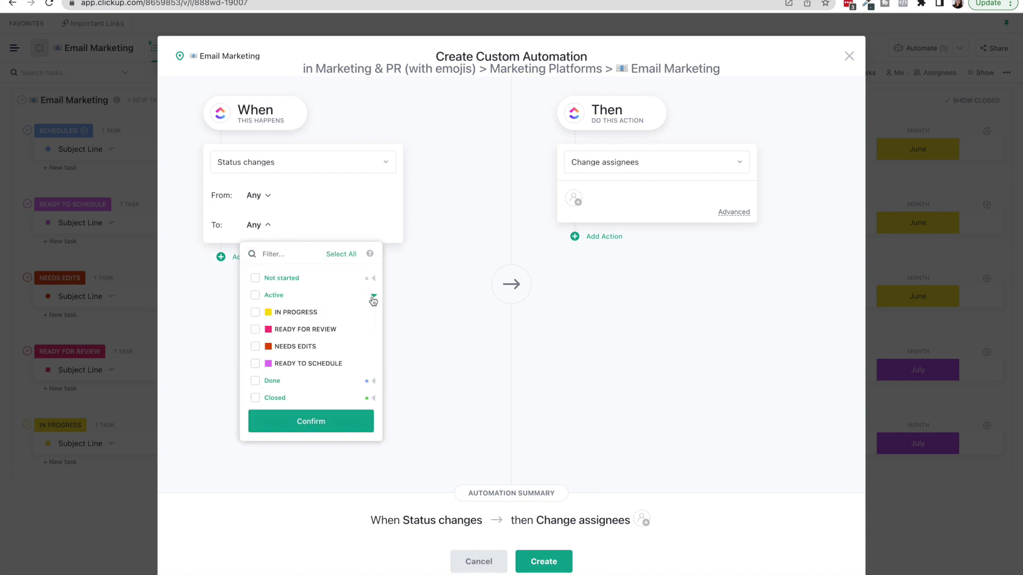
click(255, 330)
click(291, 424)
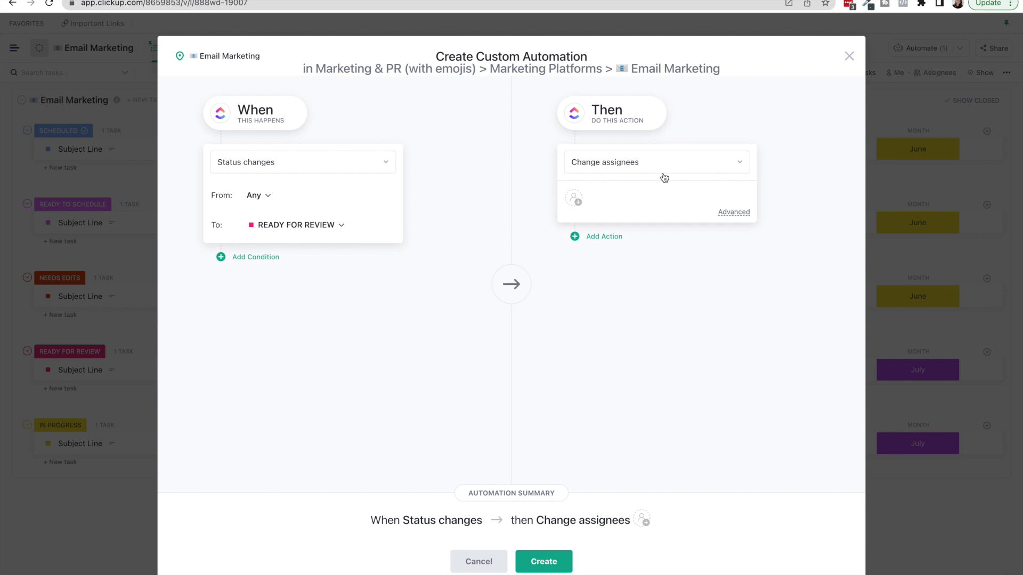
Add actions reassigning the task to Me and setting the due date 1 day after trigger, then create it.
click(742, 211)
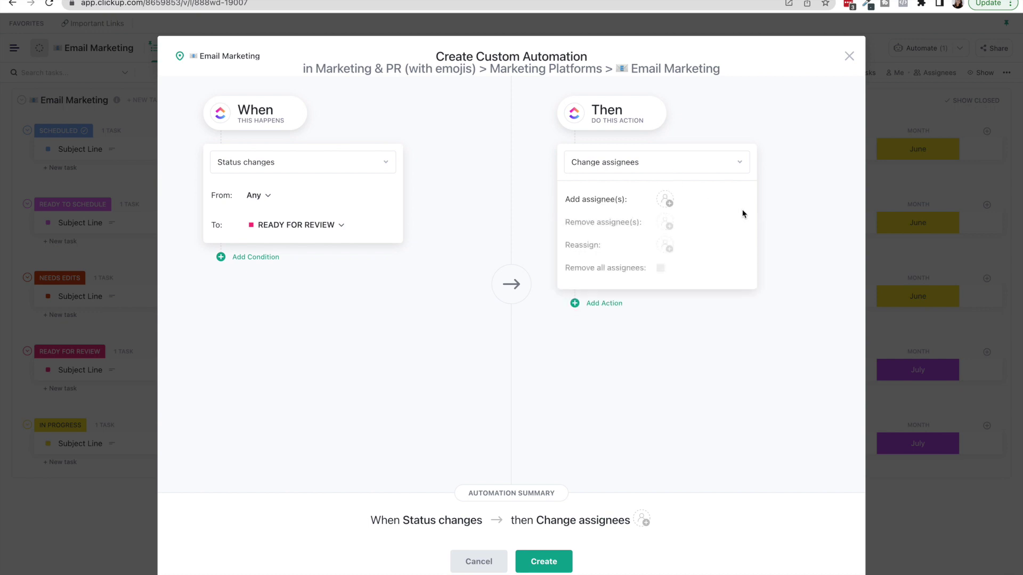
click(674, 248)
click(696, 305)
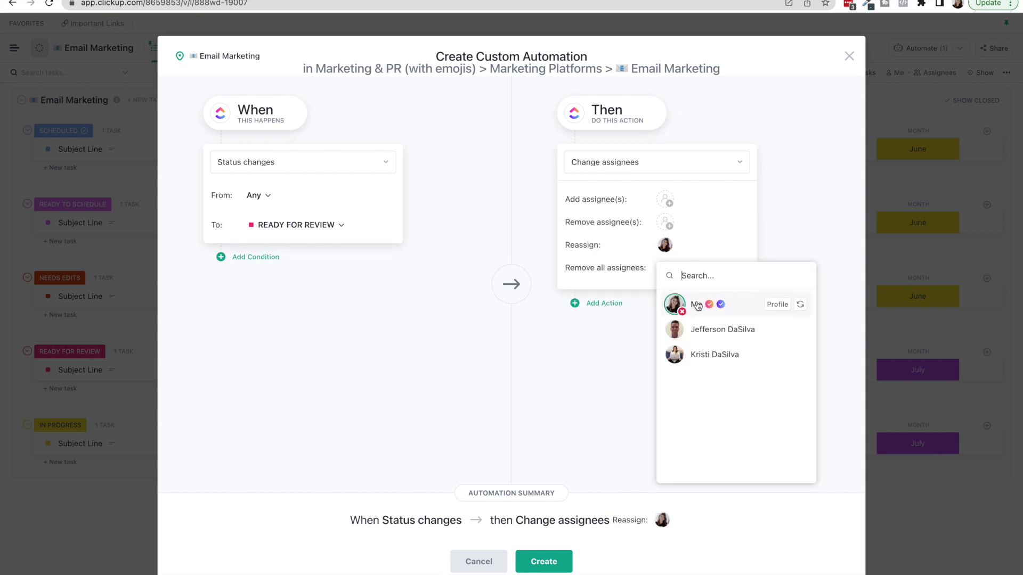
click(604, 303)
click(605, 322)
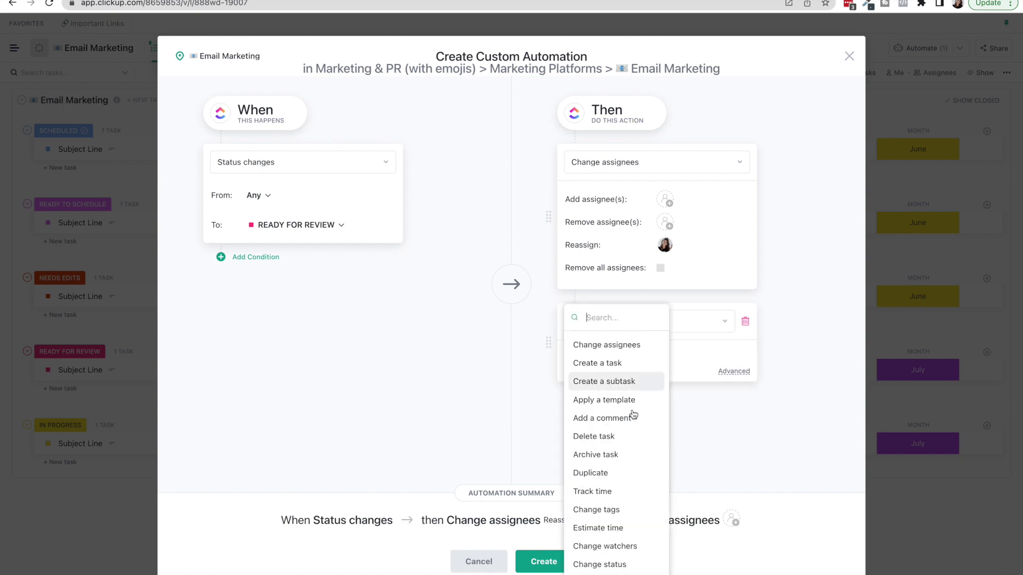
scroll(618, 421, down, 3)
click(610, 499)
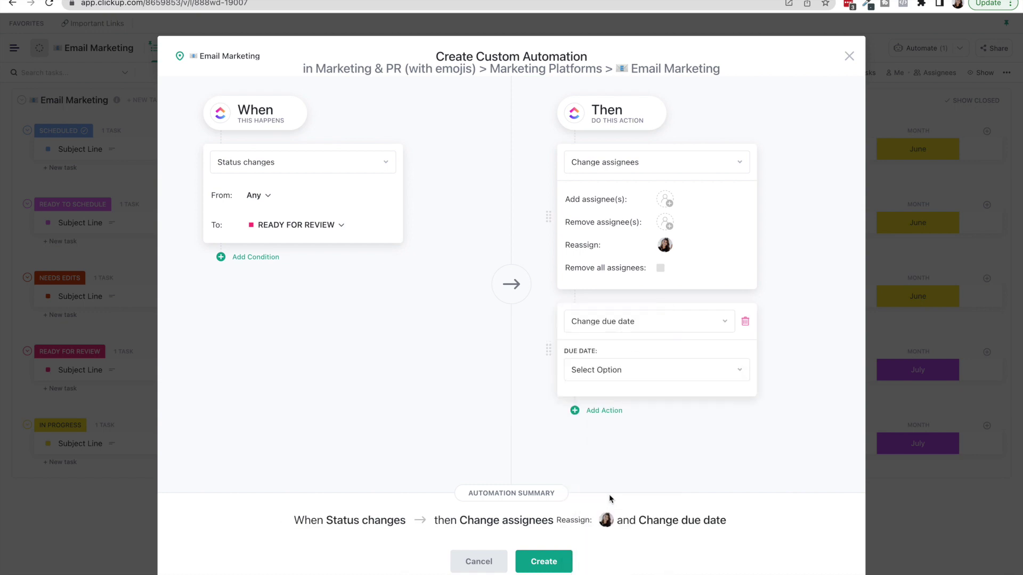
click(609, 374)
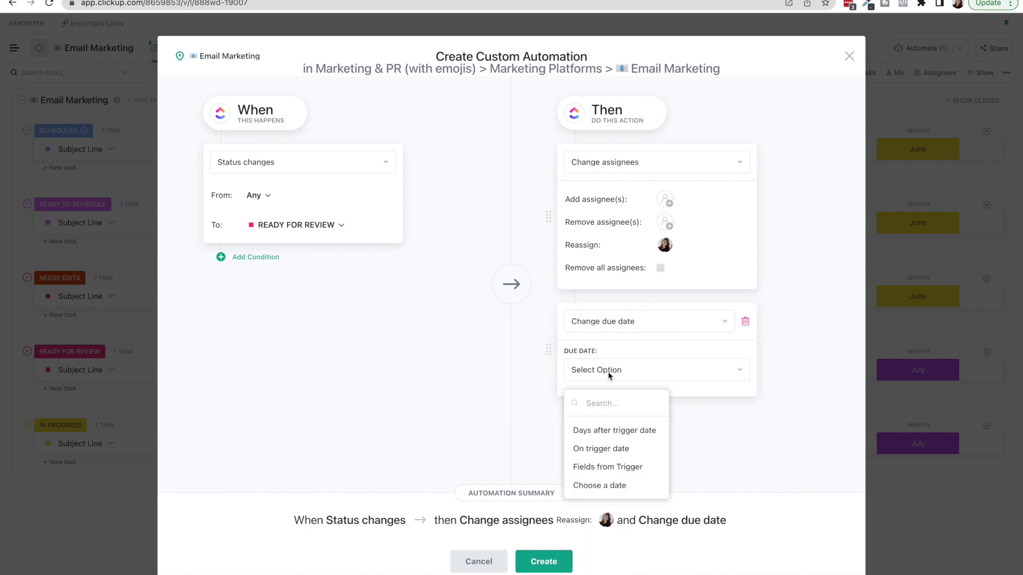
click(614, 431)
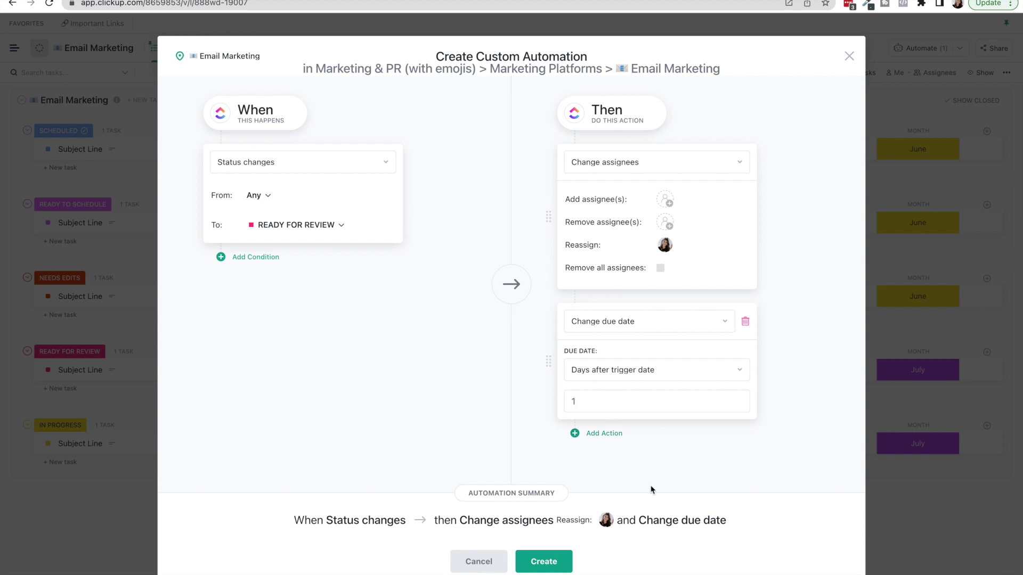
click(548, 563)
Describe the automation starting 'When status changes to "Ready for', then close Automations.
click(261, 238)
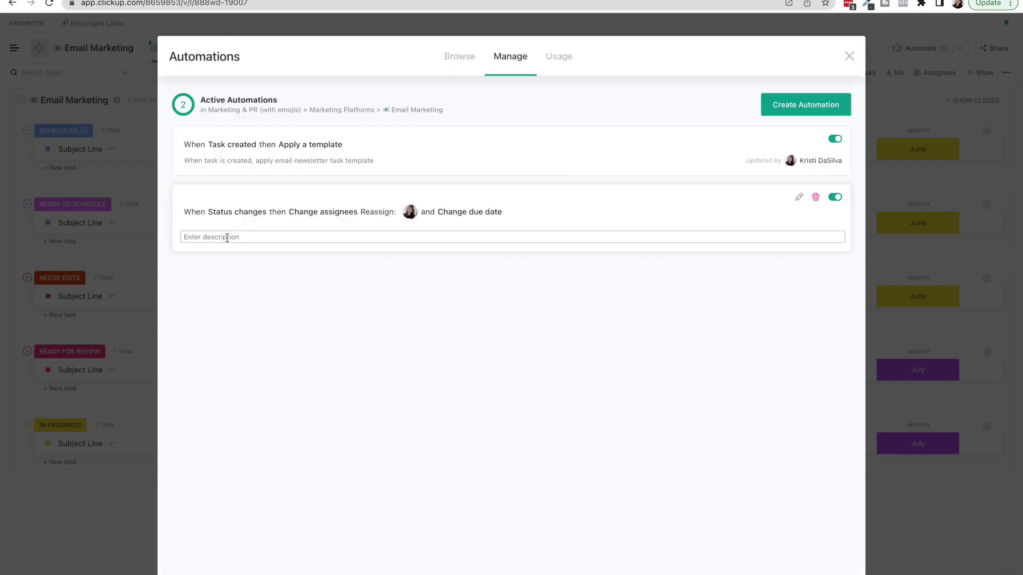
text(When status changes to "Ready for Review", reassign Kristi with due date of one day lat)
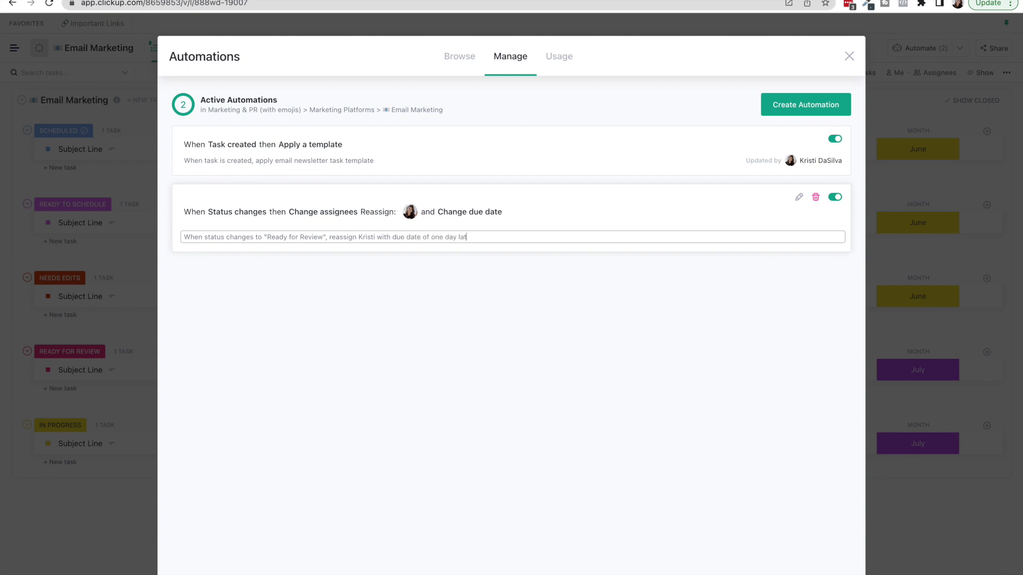
text(er)
key(Return)
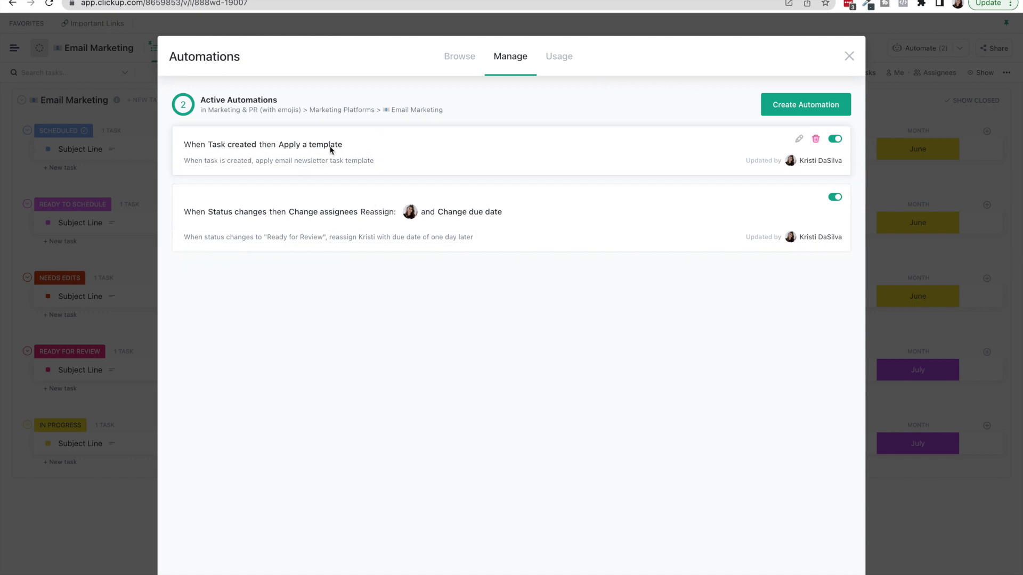
click(848, 56)
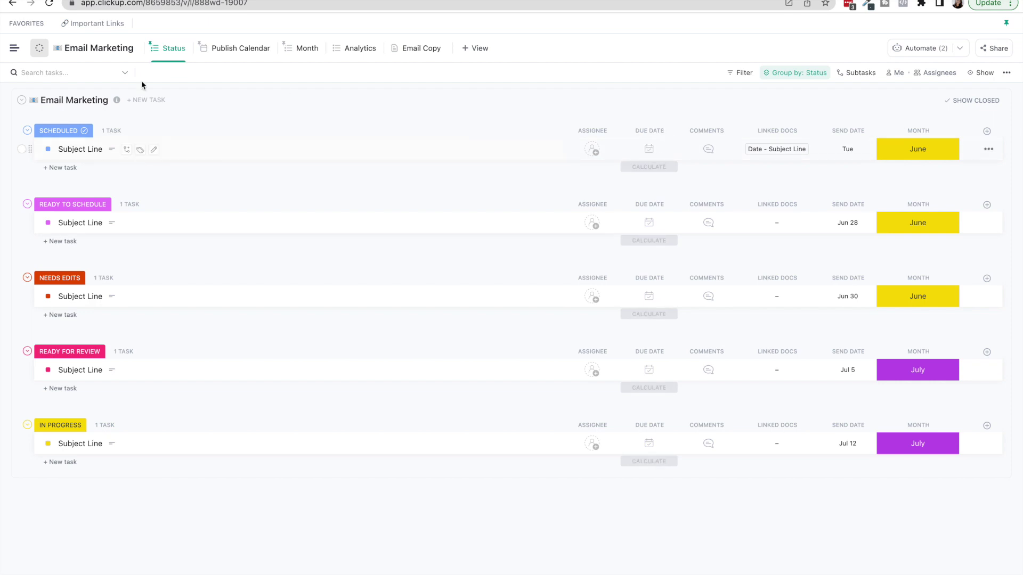
Check two due date pickers and a comment box unchanged, then show the Comments column options.
click(650, 225)
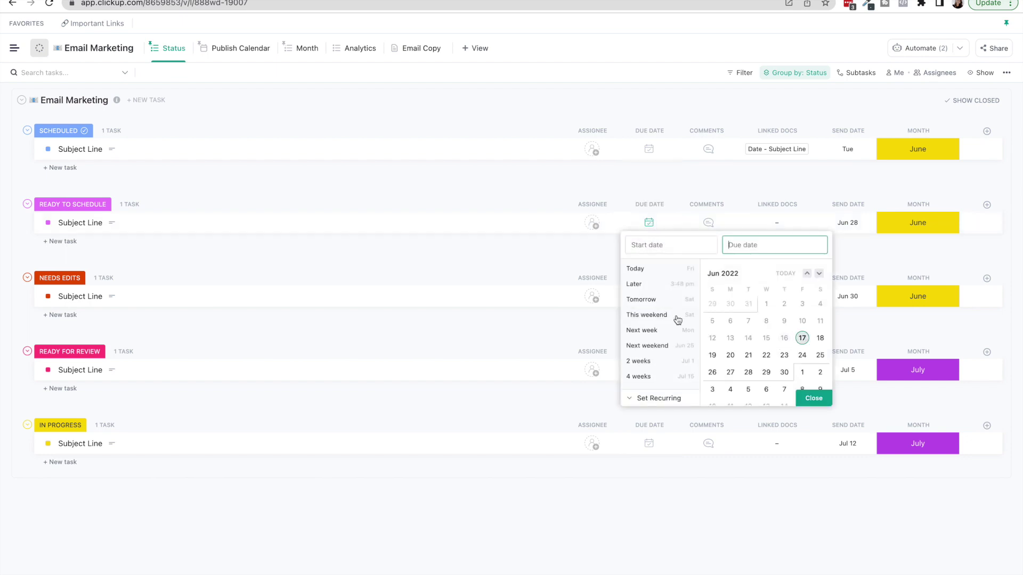
click(436, 181)
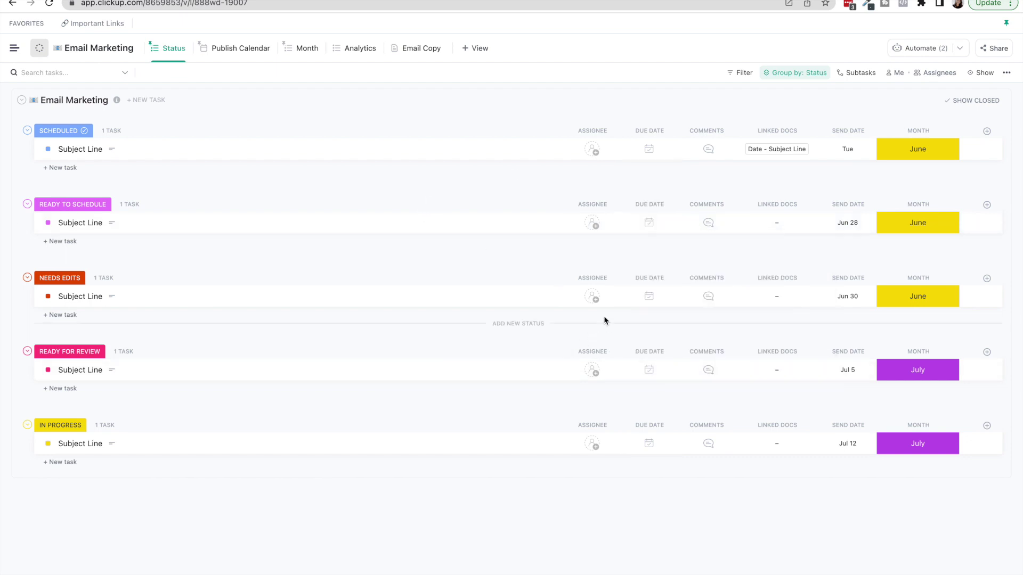
click(649, 296)
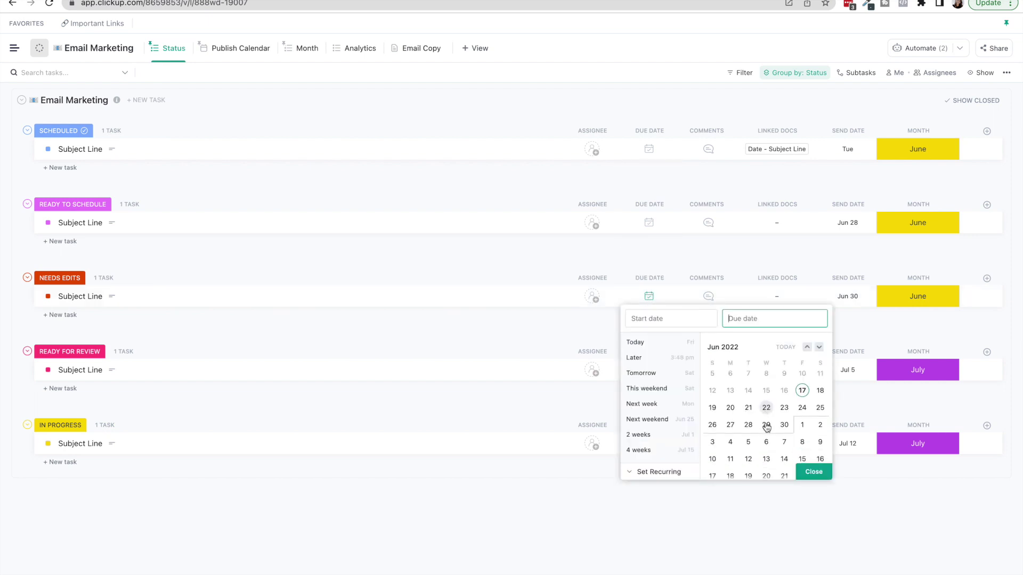
click(500, 559)
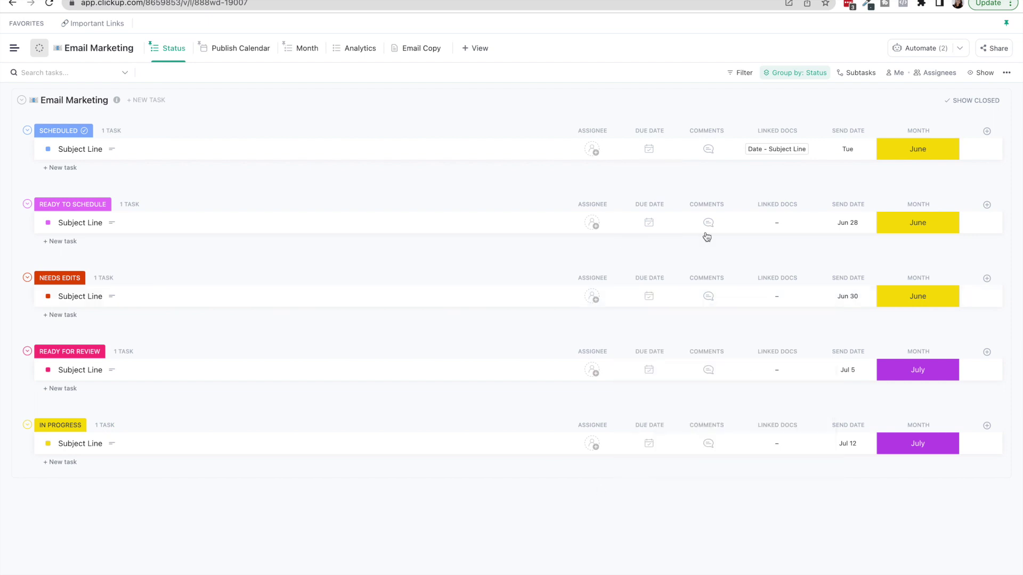
click(710, 150)
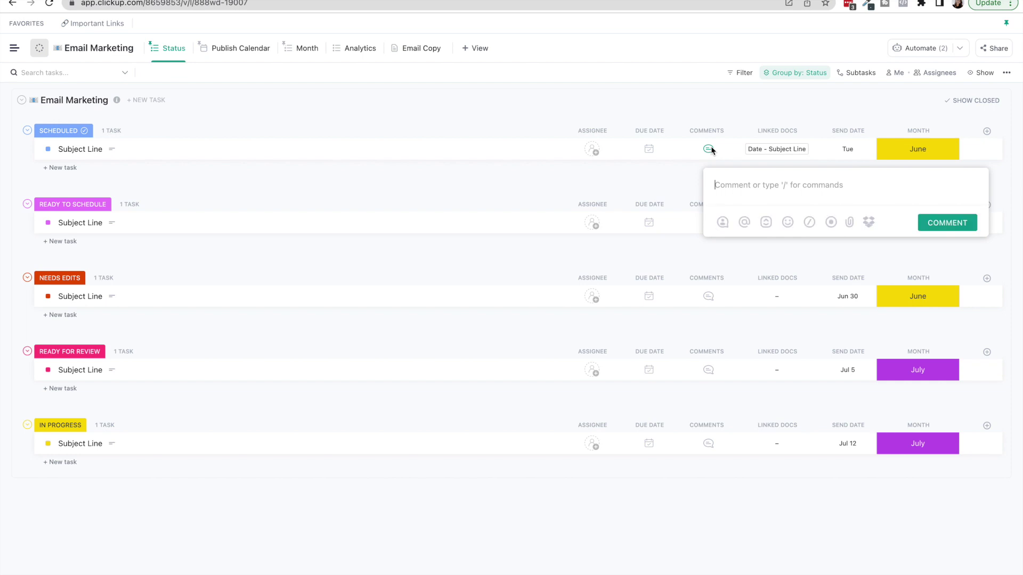
click(735, 108)
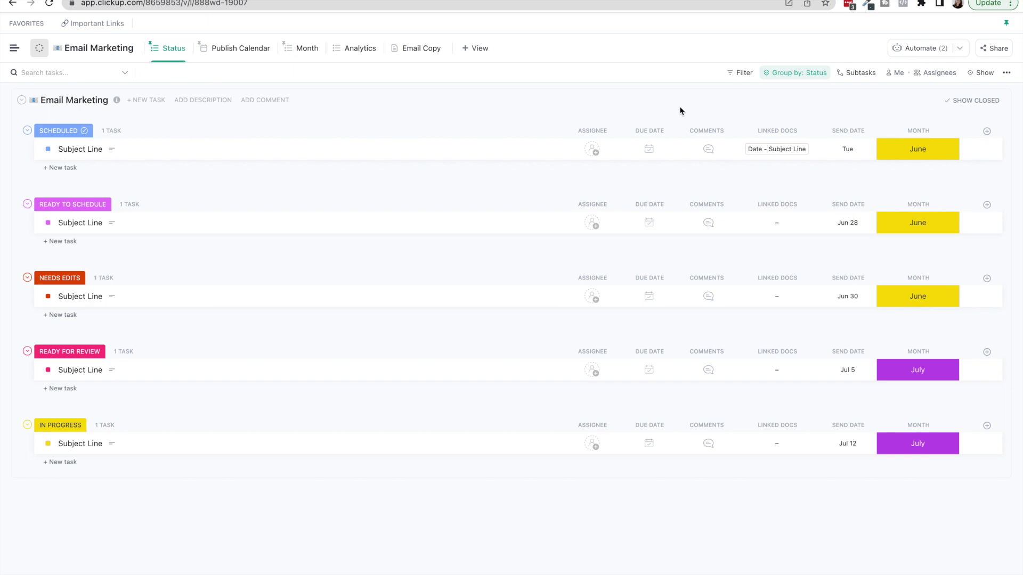
click(713, 135)
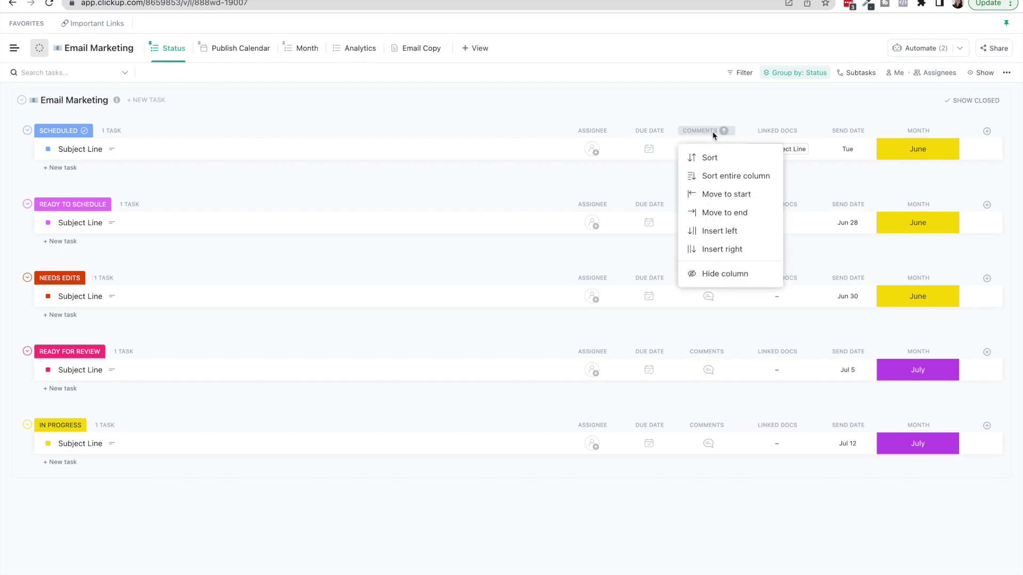
click(723, 272)
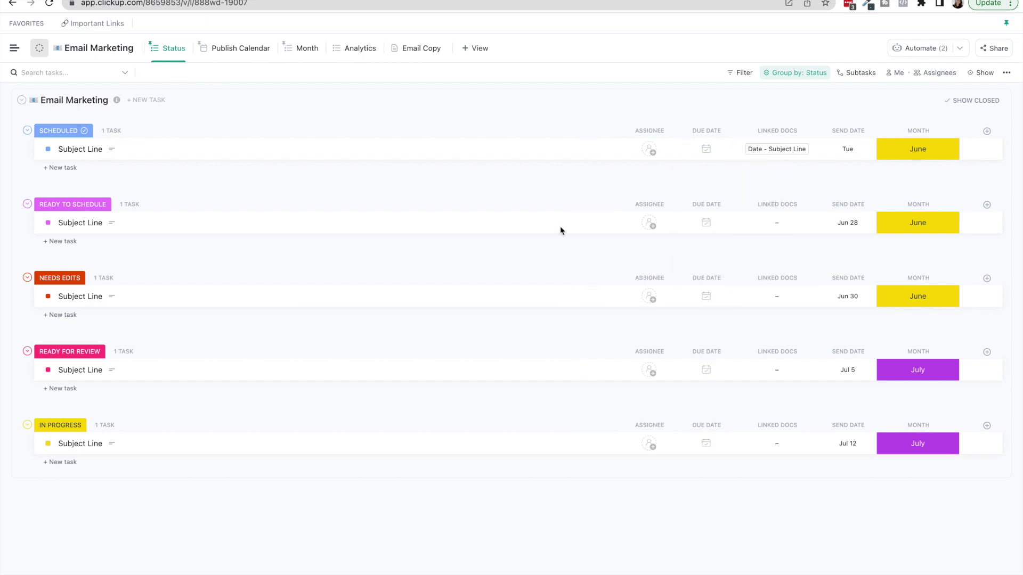
click(95, 150)
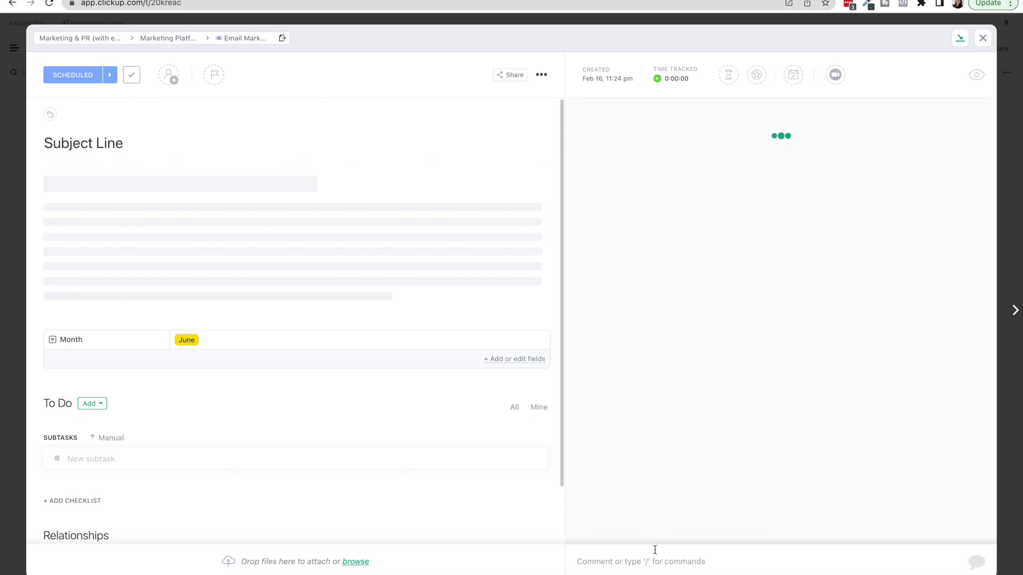
click(983, 39)
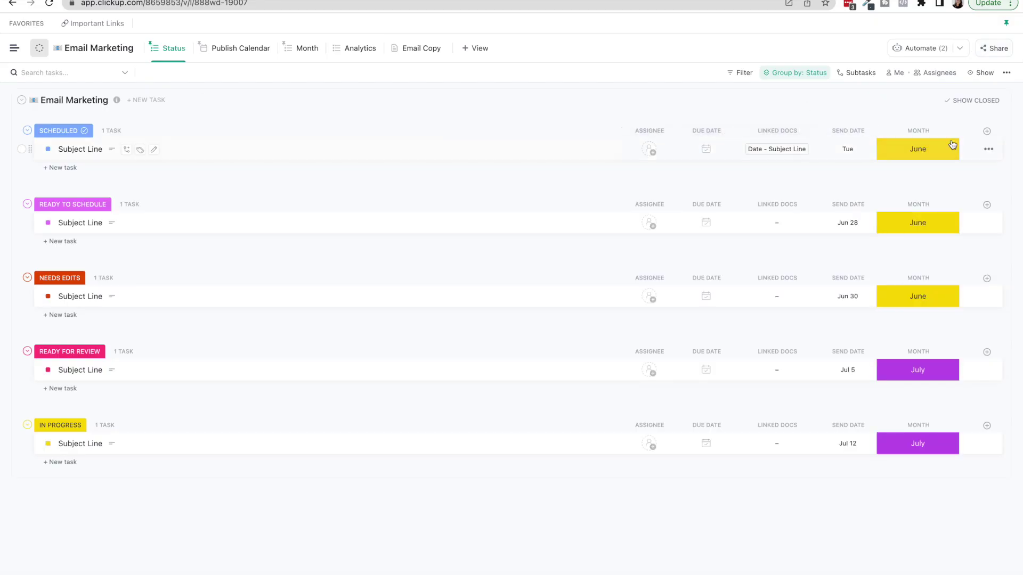
click(987, 131)
click(917, 159)
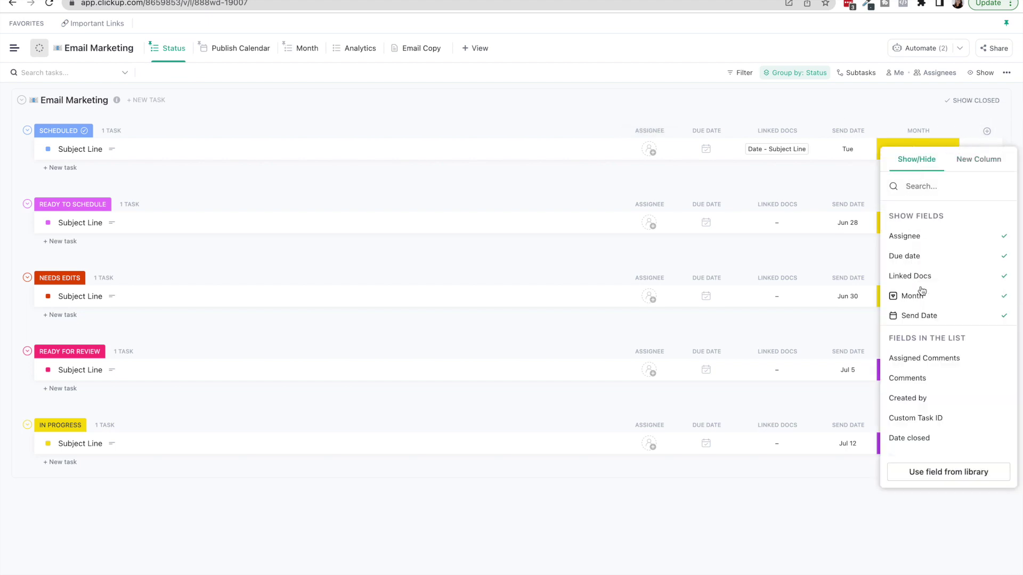
scroll(922, 293, down, 1)
click(906, 327)
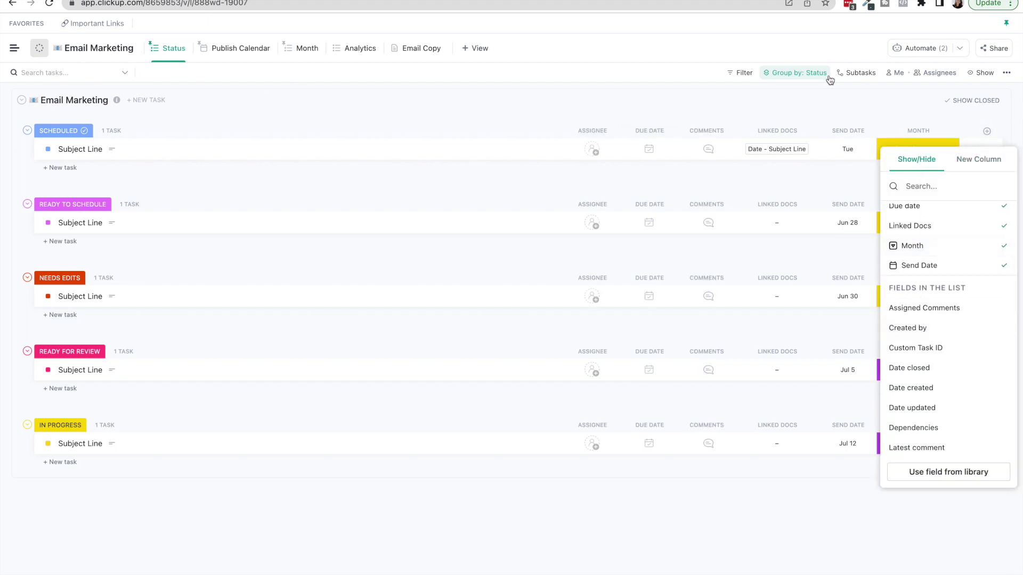
click(808, 107)
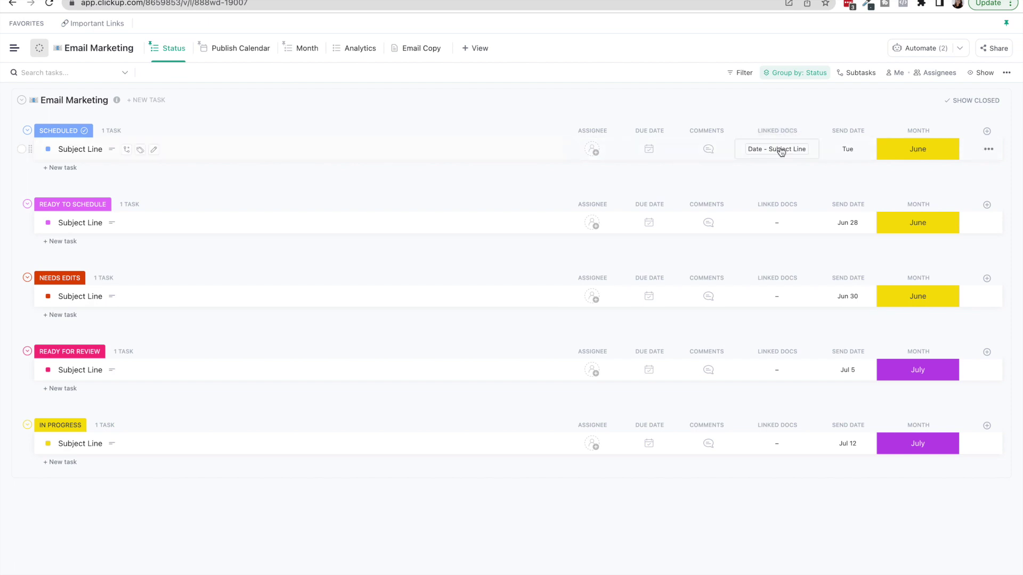
mouse_move(851, 153)
click(228, 48)
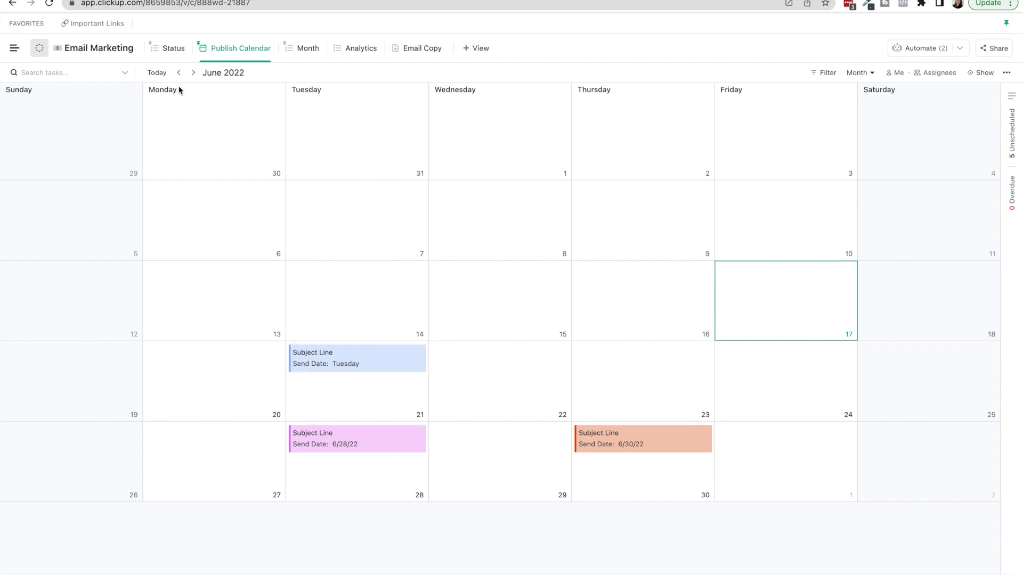
Move the Publish Calendar forward to July 2022 and switch to the Month view.
click(193, 73)
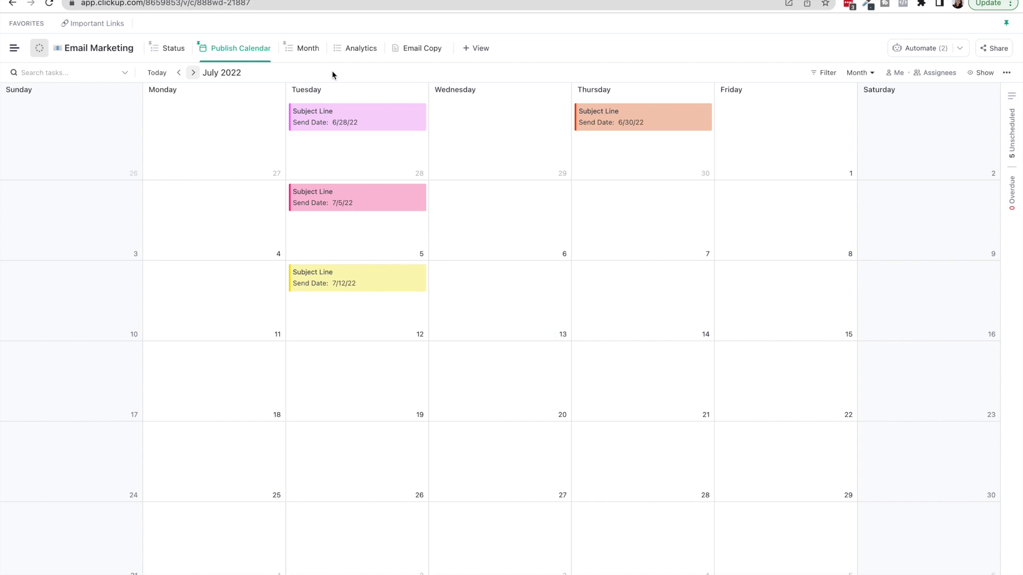
click(303, 48)
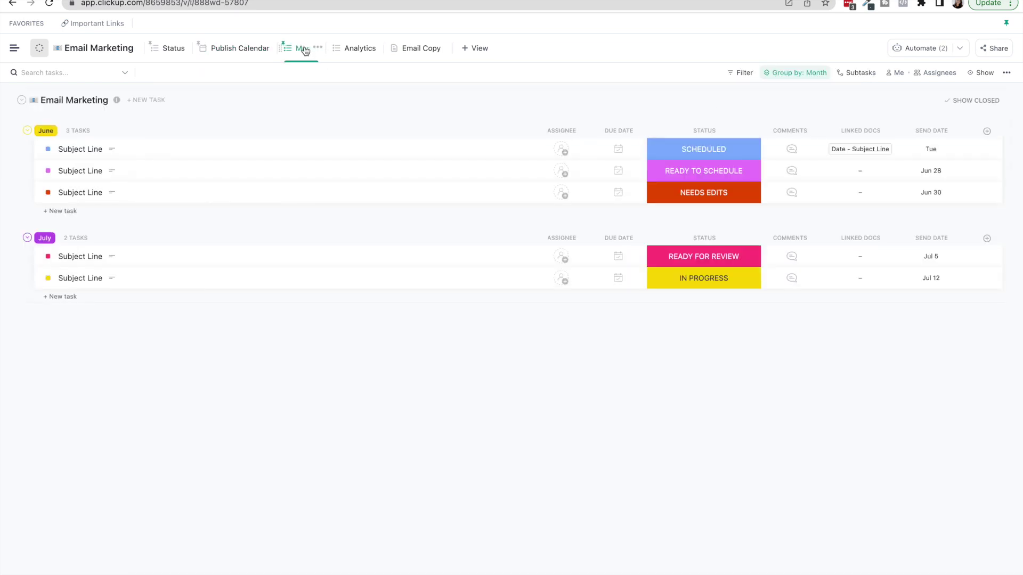
Review the Month view's Custom Field: Month grouping, shown fields and a task's status menu unchanged.
click(807, 73)
mouse_move(825, 236)
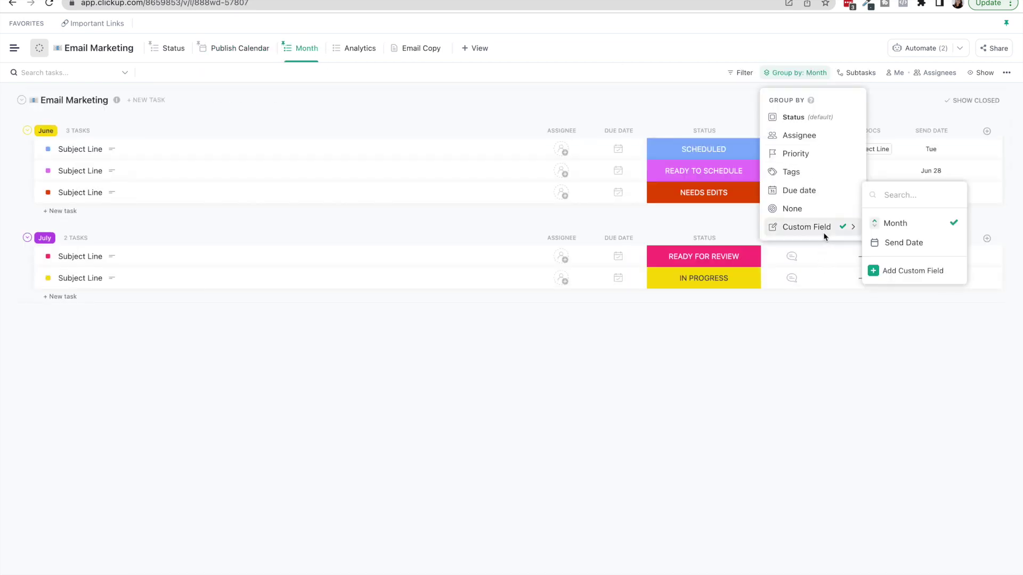
click(554, 103)
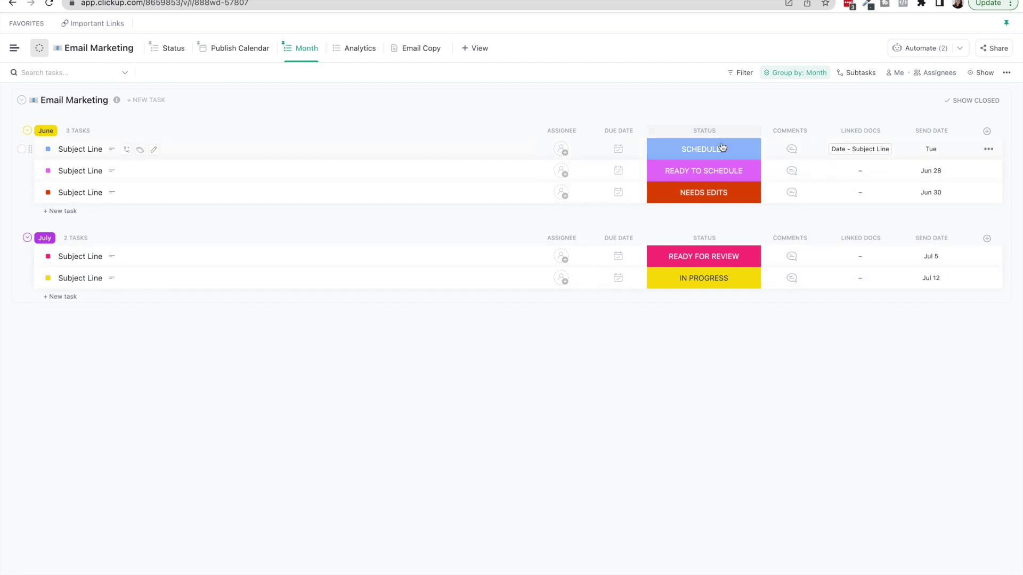
click(988, 132)
click(917, 159)
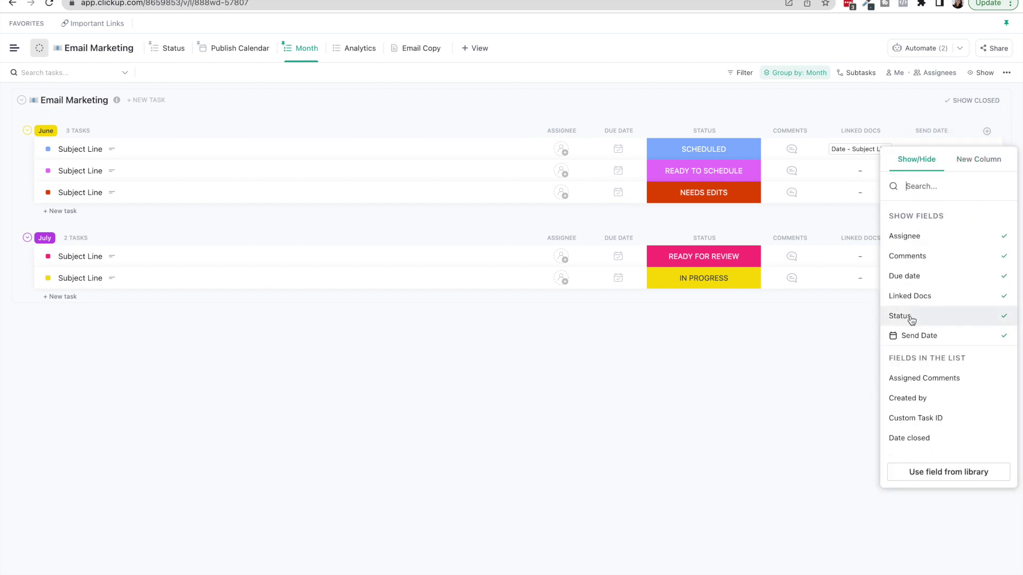
click(760, 348)
click(722, 149)
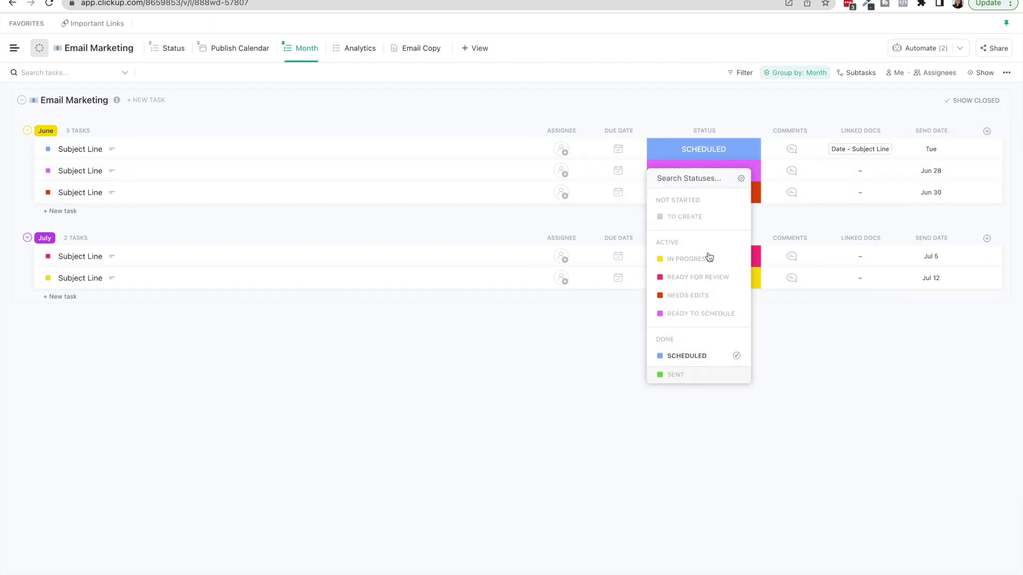
click(866, 370)
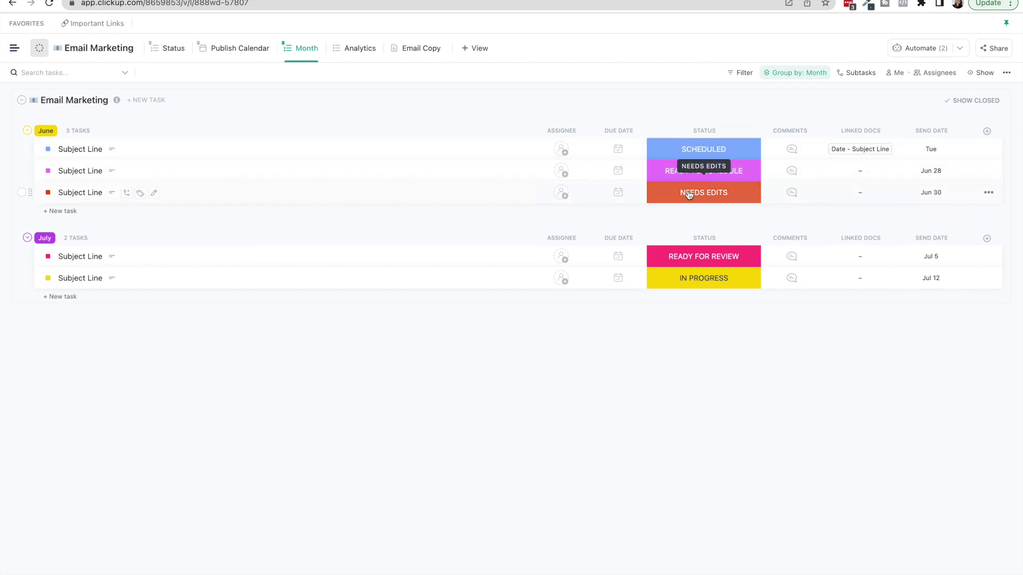
In Analytics, check the SENT filter, leave Open Rate at 27, and open its Calculate options.
click(353, 55)
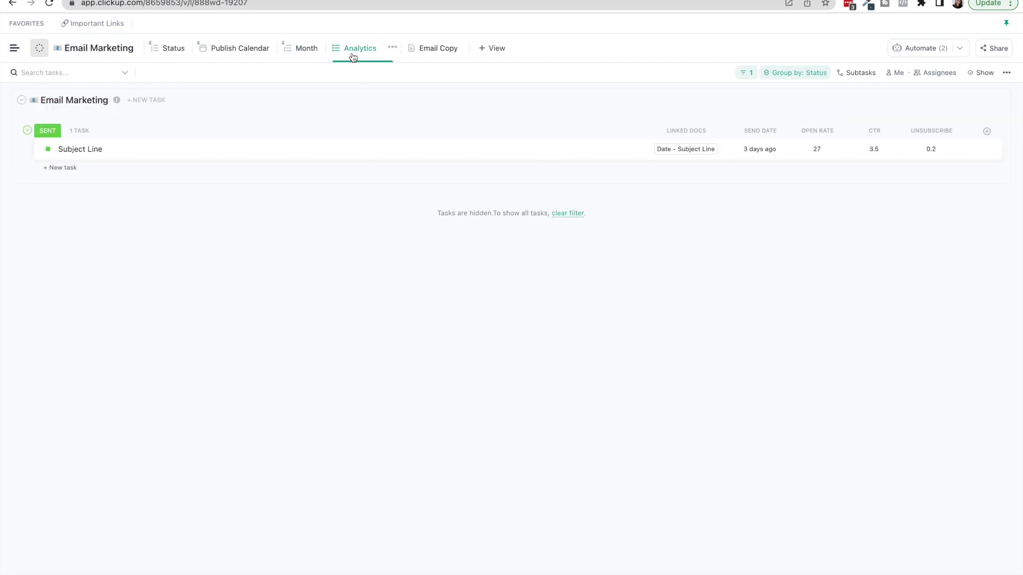
click(747, 74)
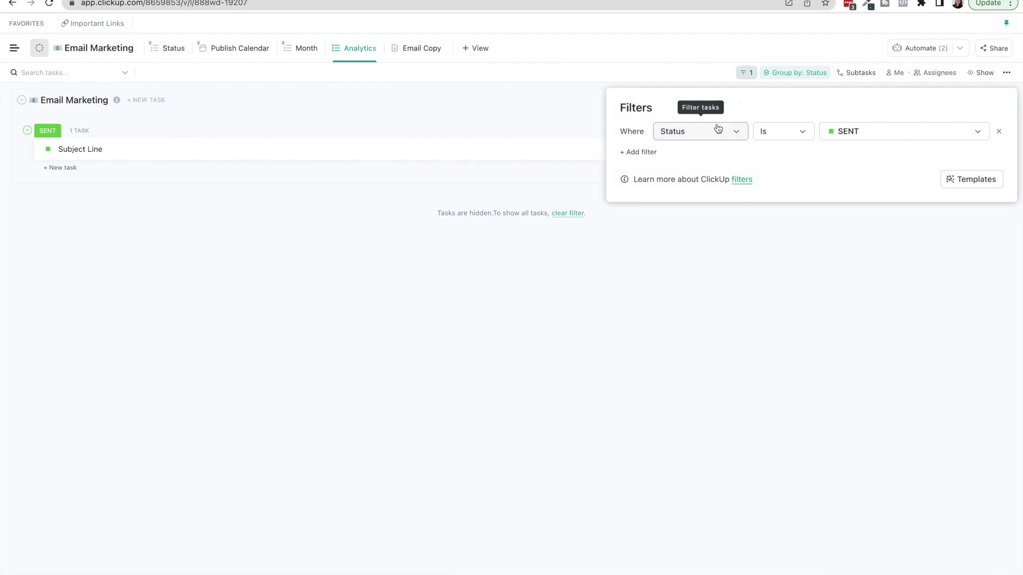
click(725, 271)
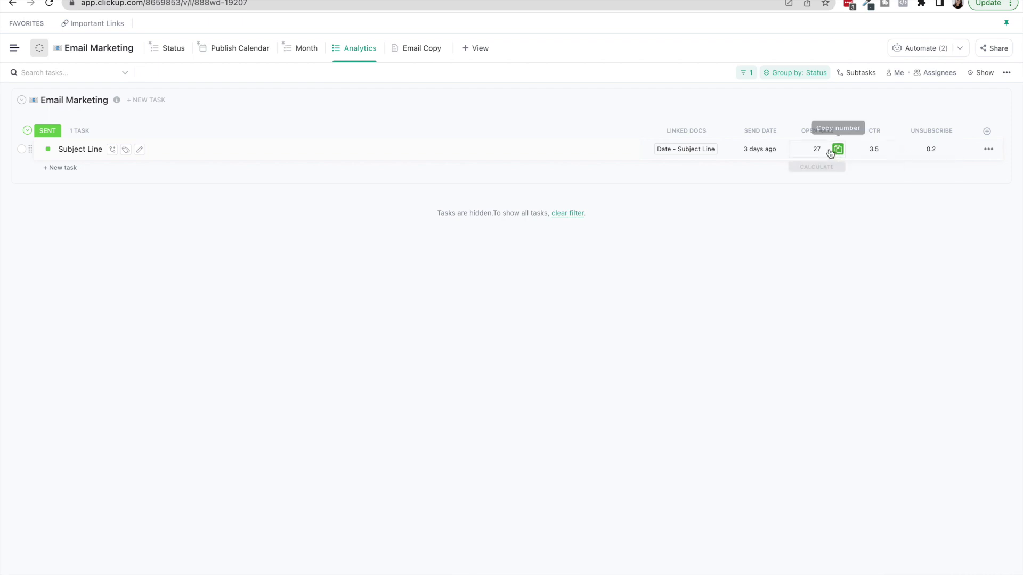
click(827, 149)
click(796, 246)
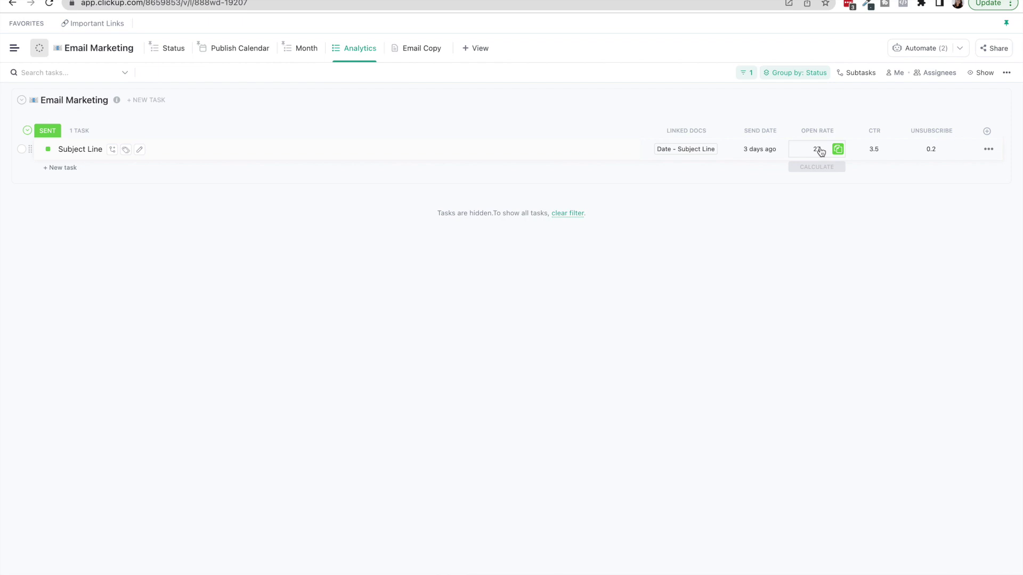
click(815, 167)
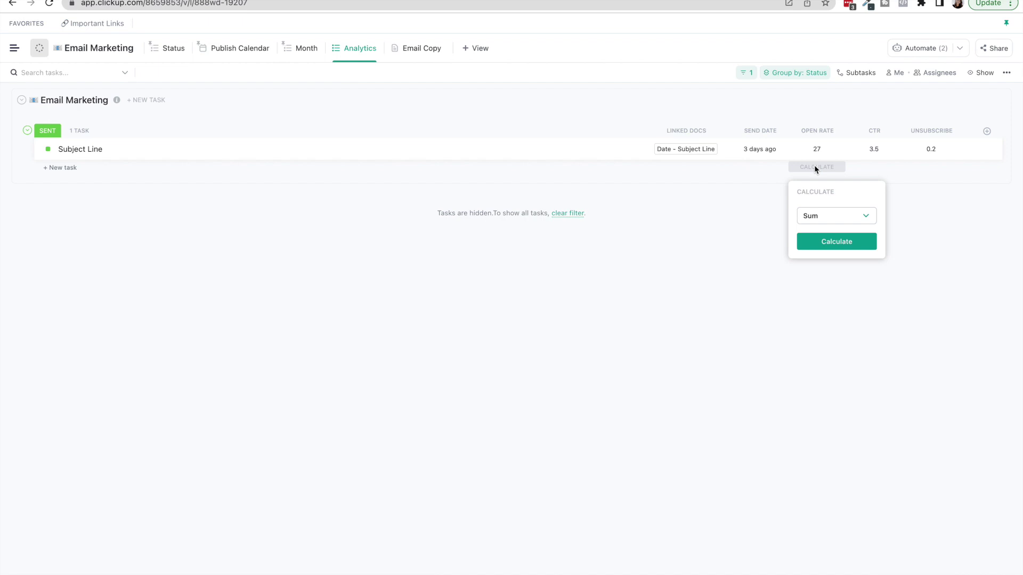
Dismiss the Open Rate calculation without applying Sum, and recheck the SENT status filter.
click(820, 217)
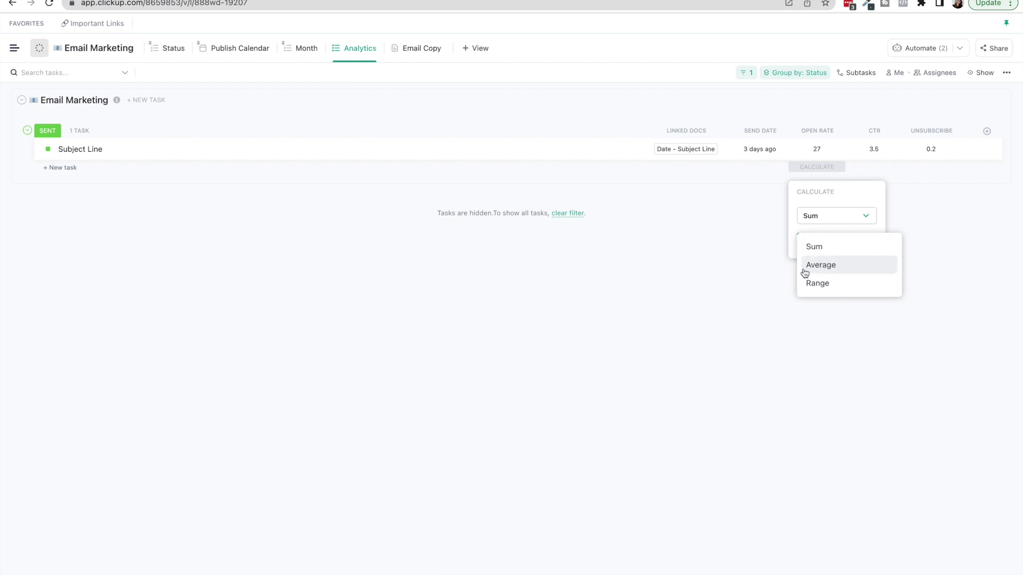
click(733, 213)
click(734, 213)
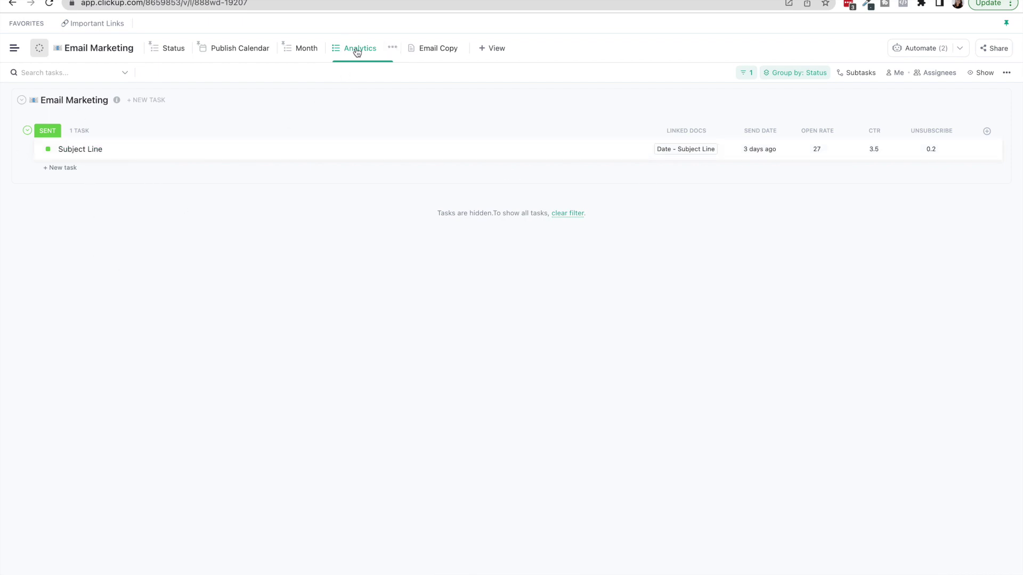
click(747, 77)
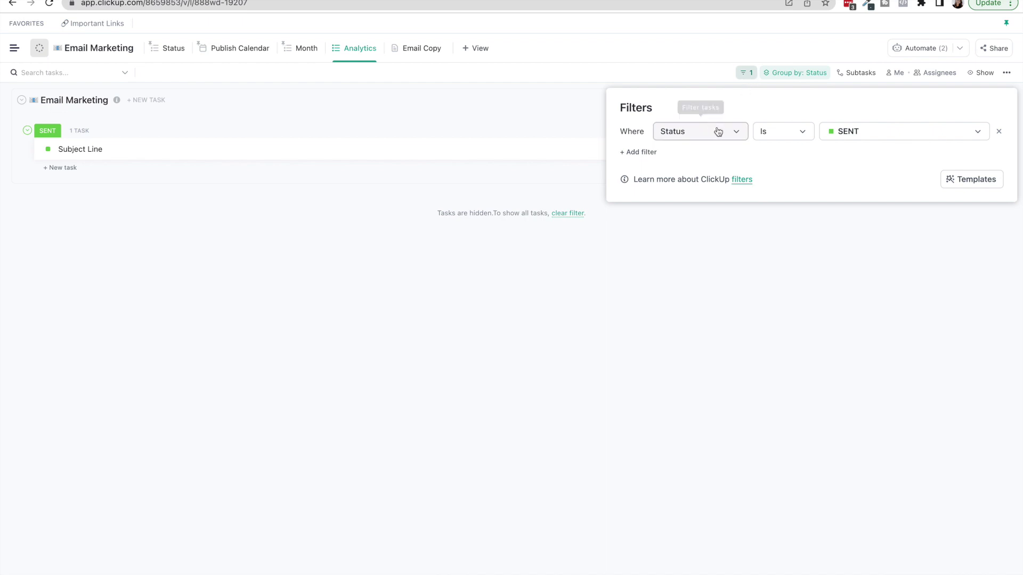
click(683, 75)
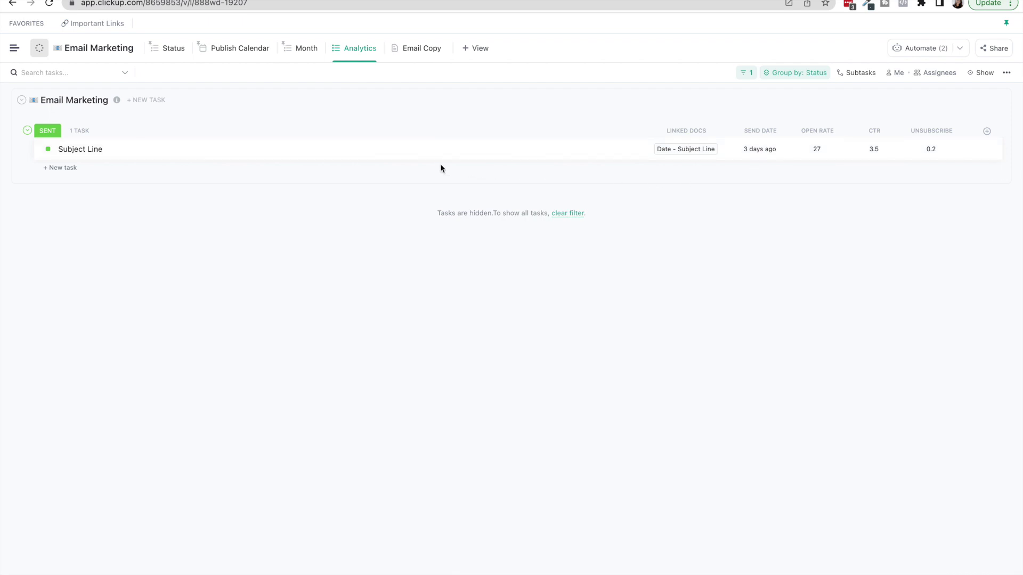
Open the Email Copy Date - Subject Line page and click through its Subject Line 2, CTAs and Body lines.
click(413, 53)
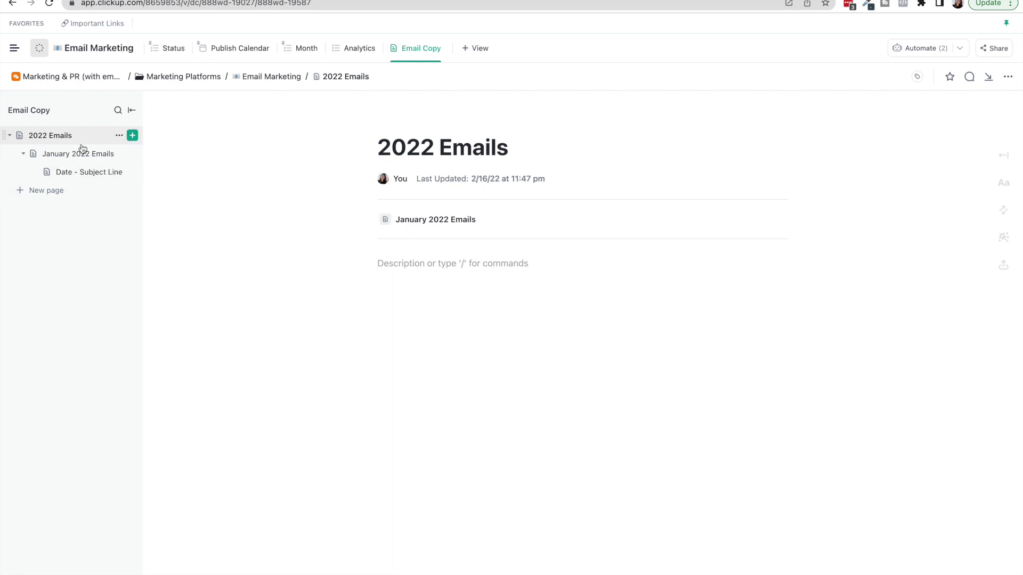
click(77, 172)
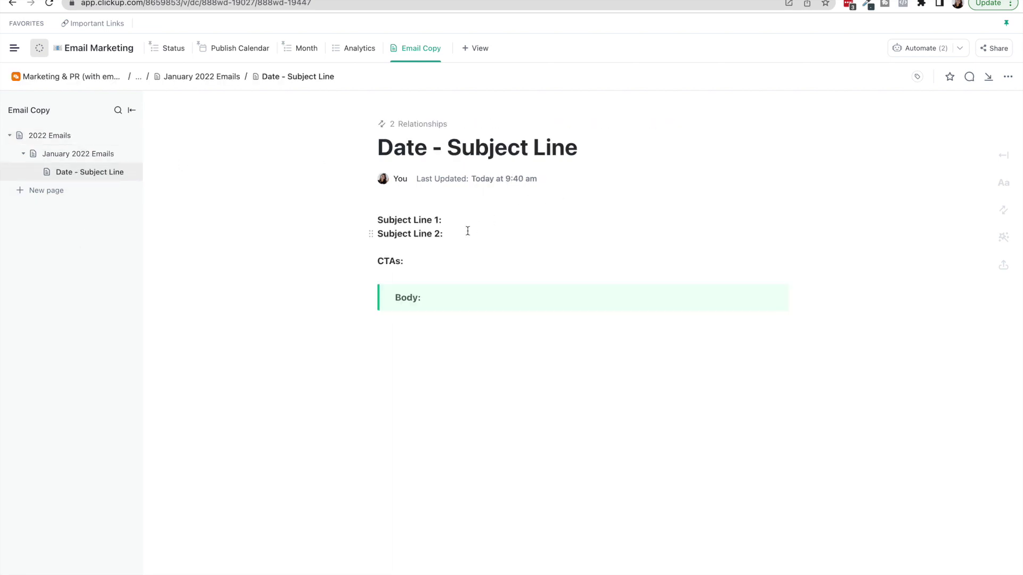
click(454, 220)
click(422, 260)
click(444, 344)
Fill the scheduled Subject Line task's table with both subject lines, the freebie CTA link and the email body.
click(174, 53)
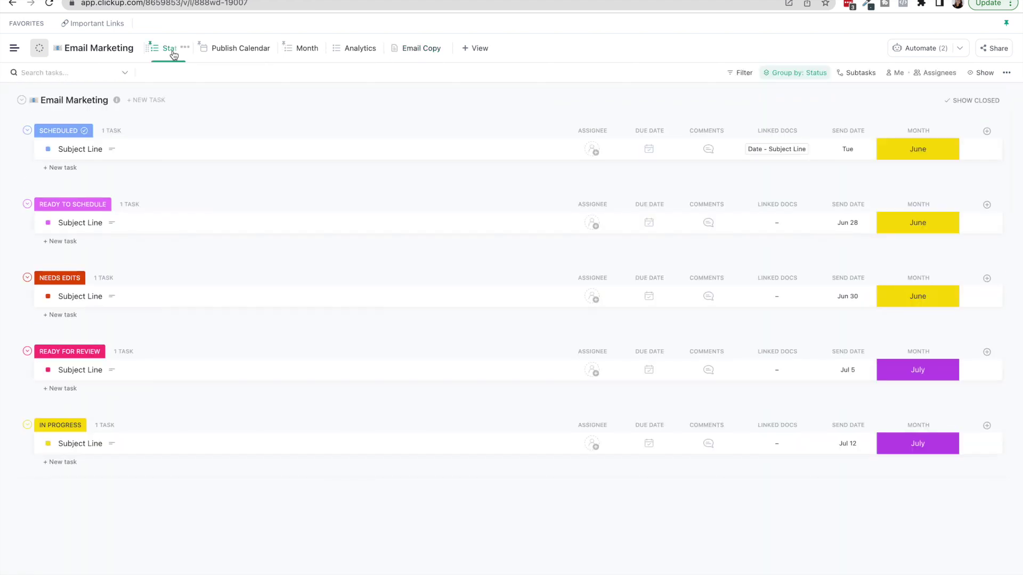
click(80, 149)
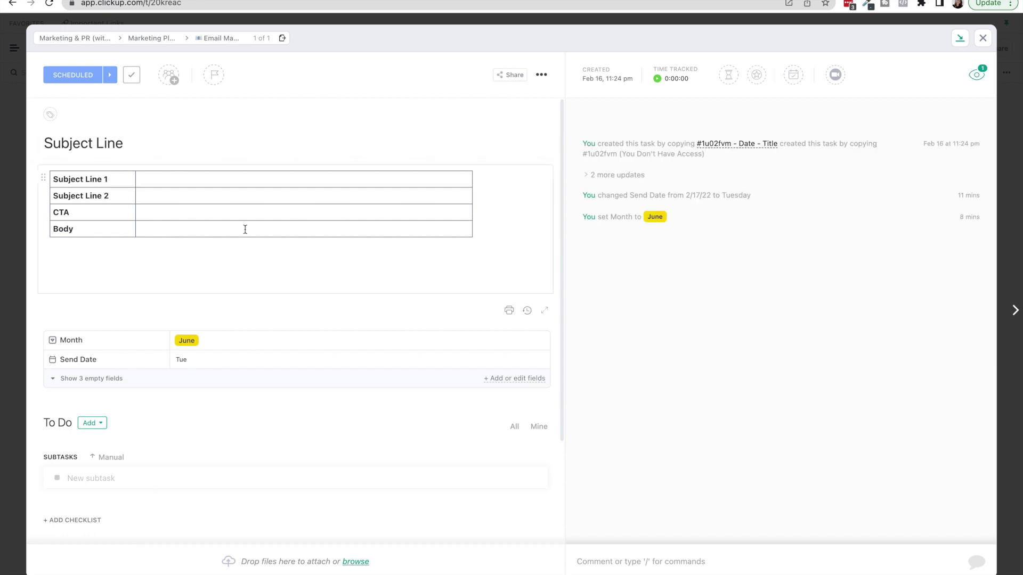
click(164, 178)
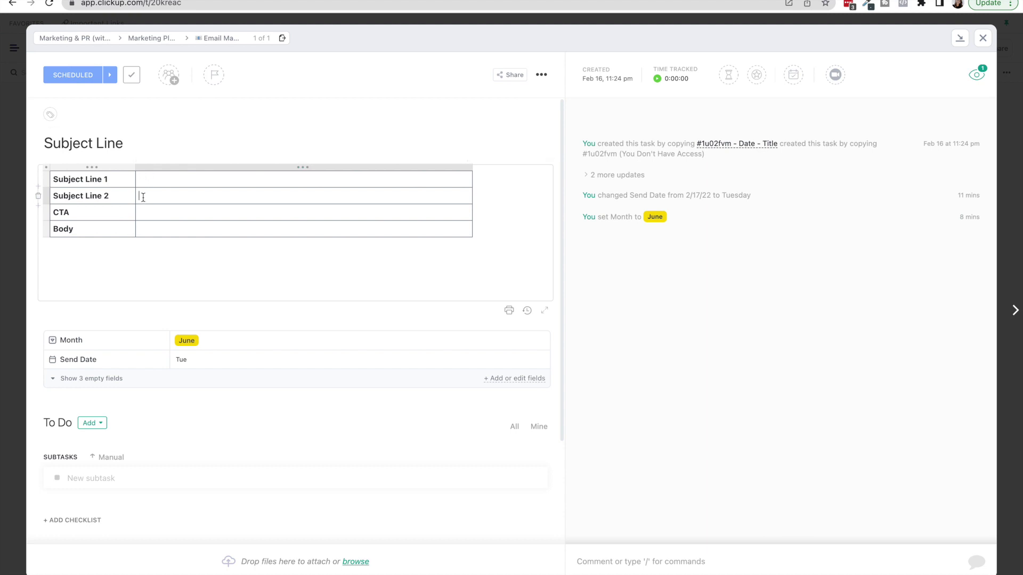
click(149, 238)
click(148, 233)
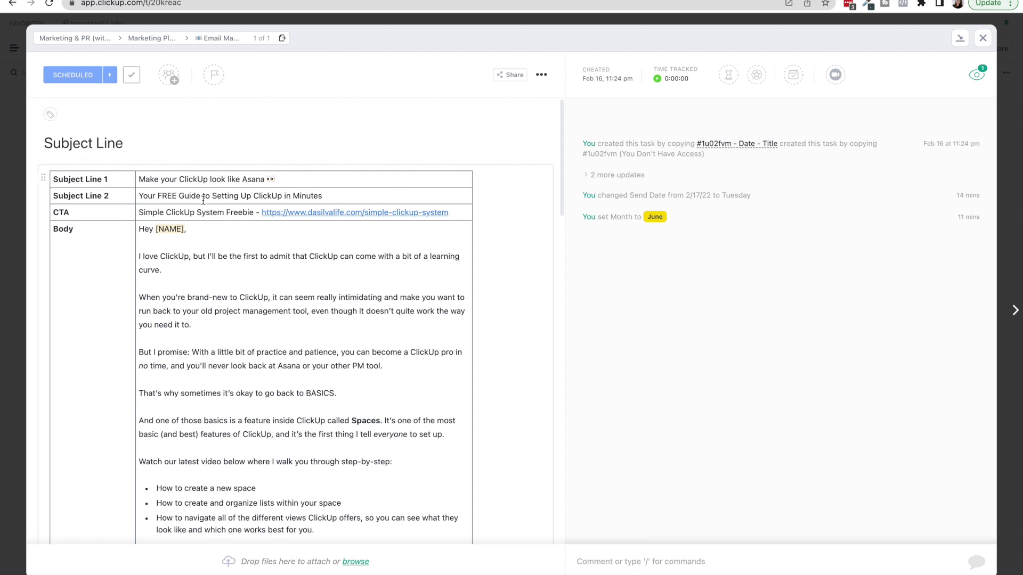
Check Subject Line 1, Subject Line 2 and the CTA link text in the task's table.
scroll(213, 245, down, 1)
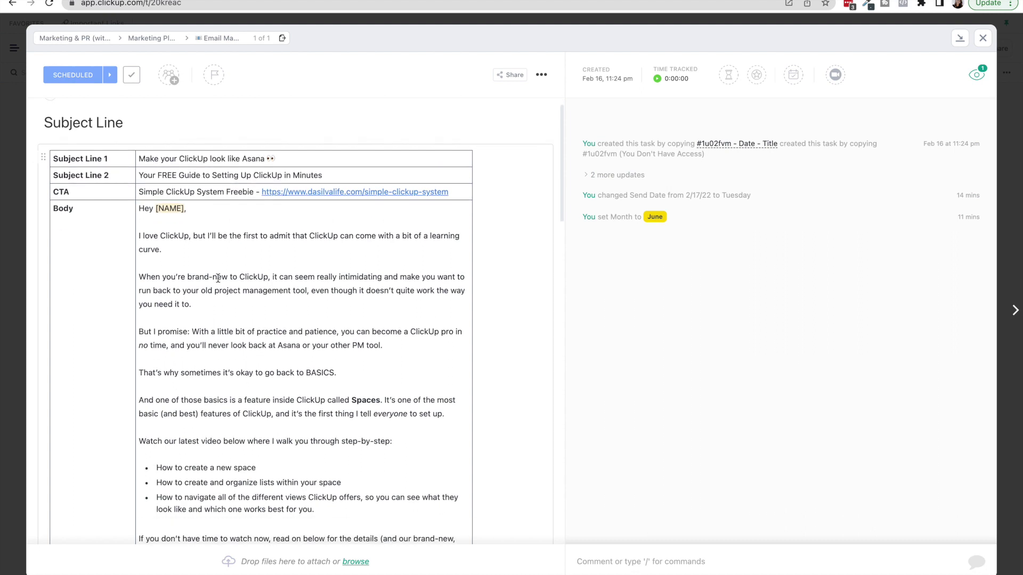
click(276, 174)
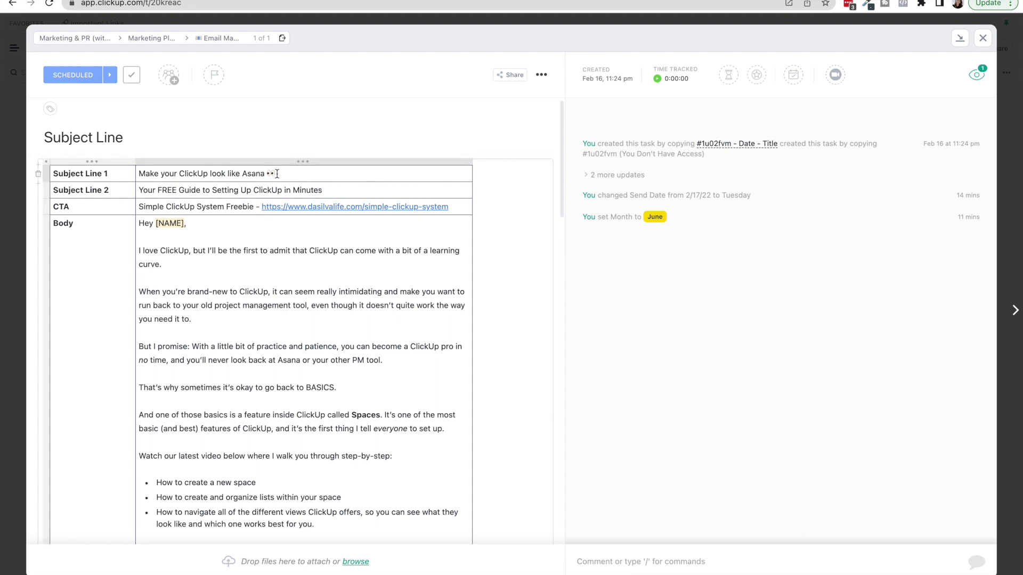
click(353, 195)
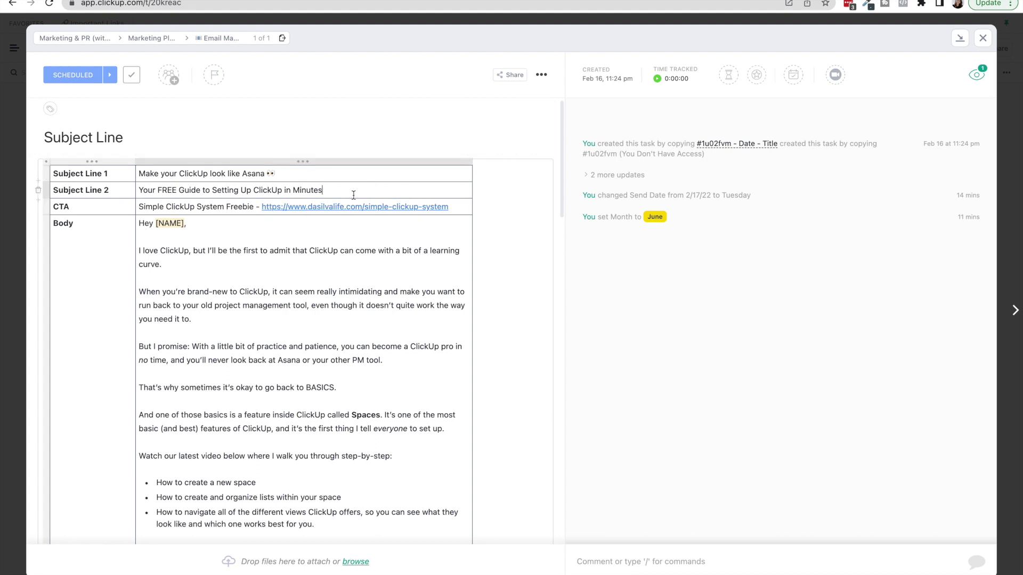
click(163, 206)
mouse_move(320, 211)
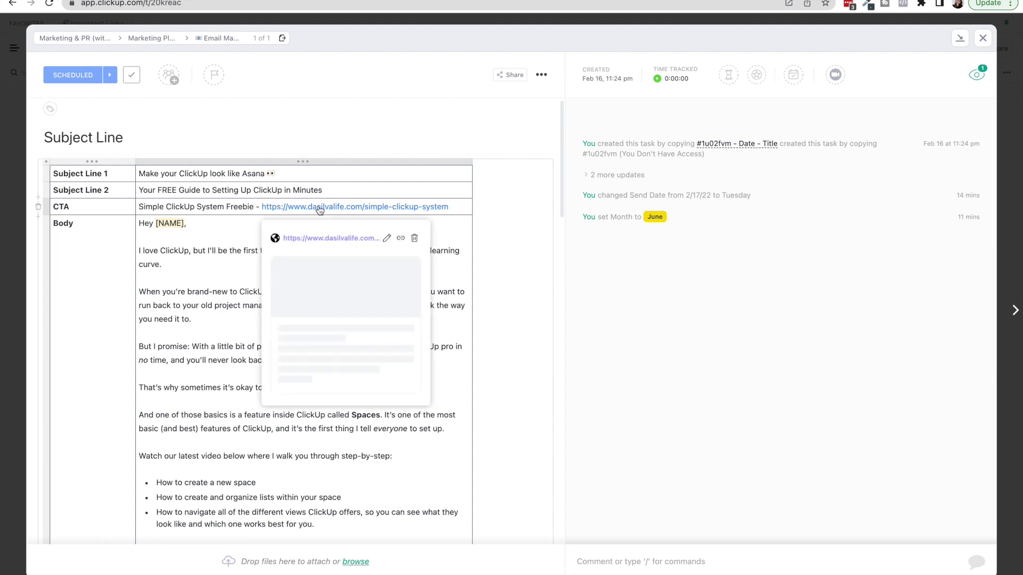
click(187, 273)
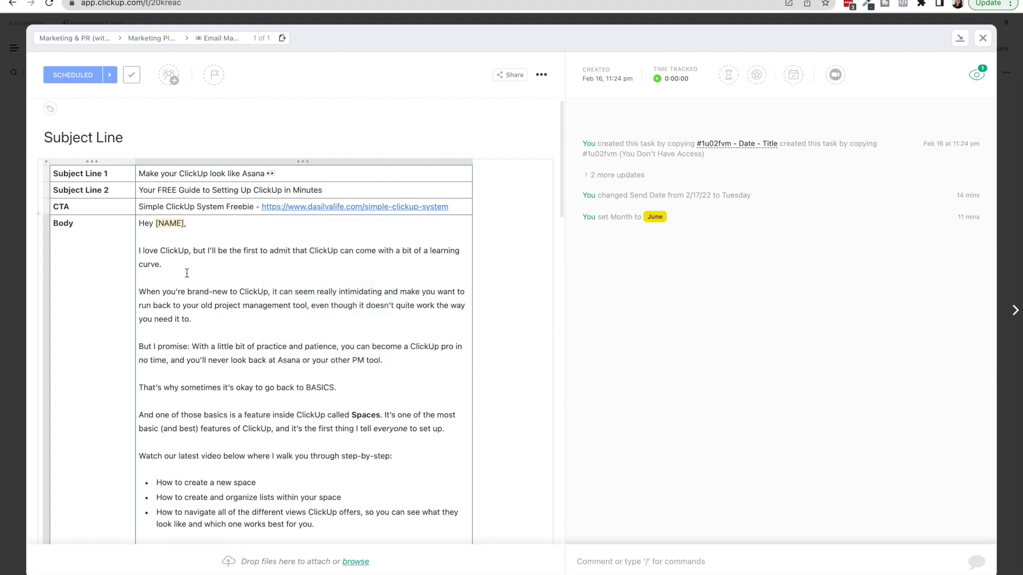
Review the email body, including the VIDEO THUMBNAIL W/ LINK placeholder, product image and signature.
scroll(187, 274, down, 7)
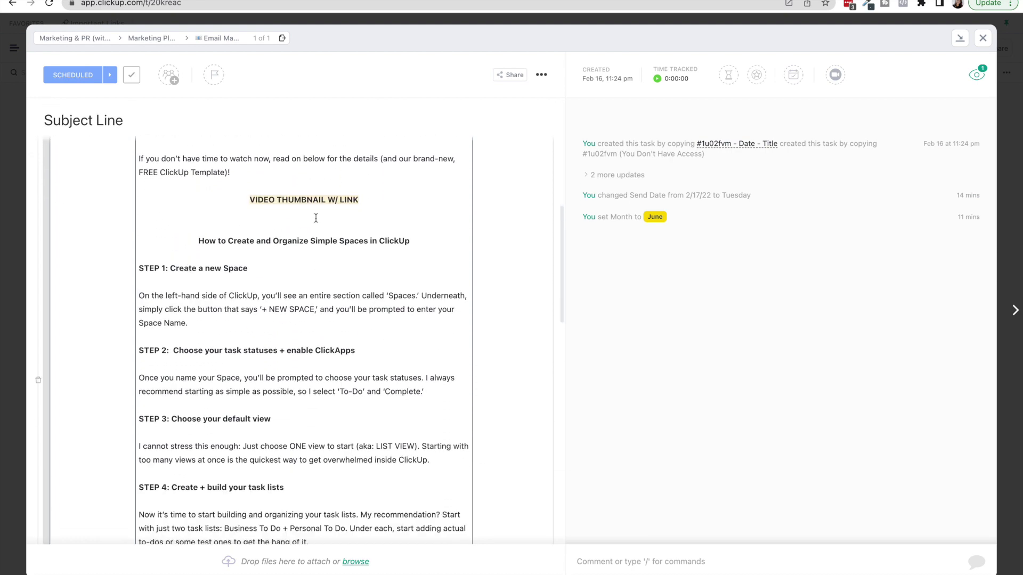
drag(378, 198, 248, 200)
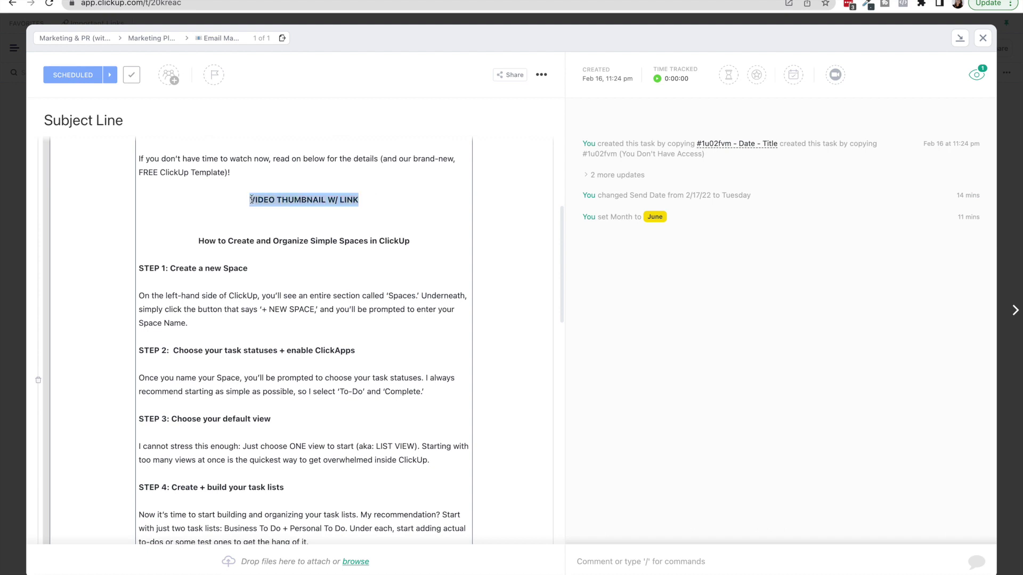
click(372, 199)
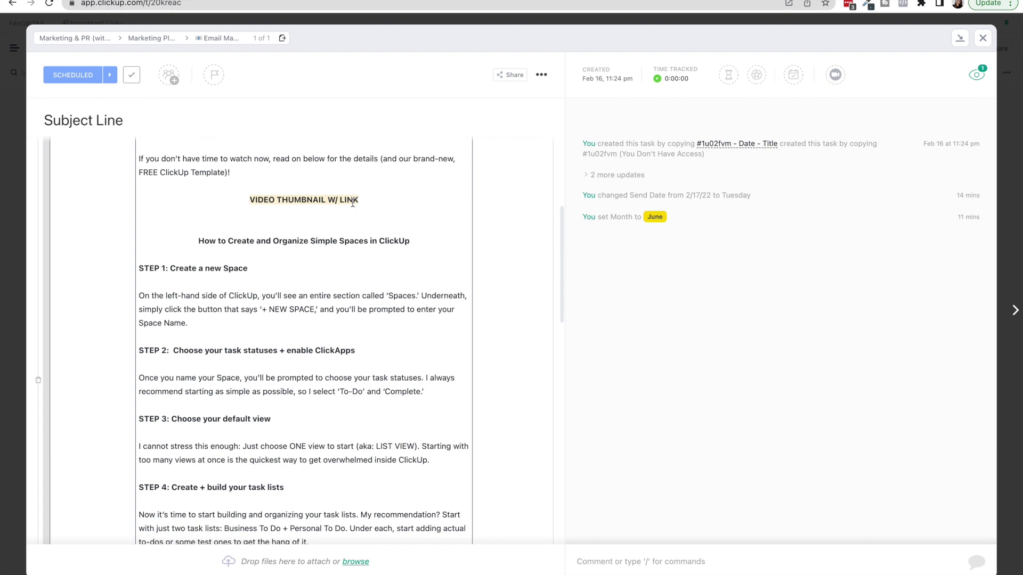
scroll(352, 202, down, 10)
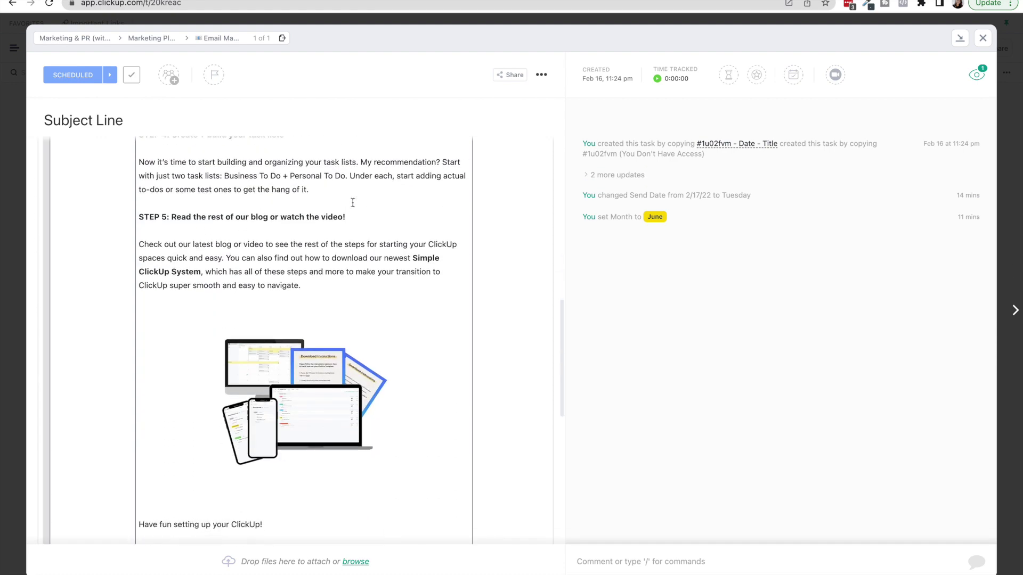
scroll(352, 203, down, 3)
click(322, 297)
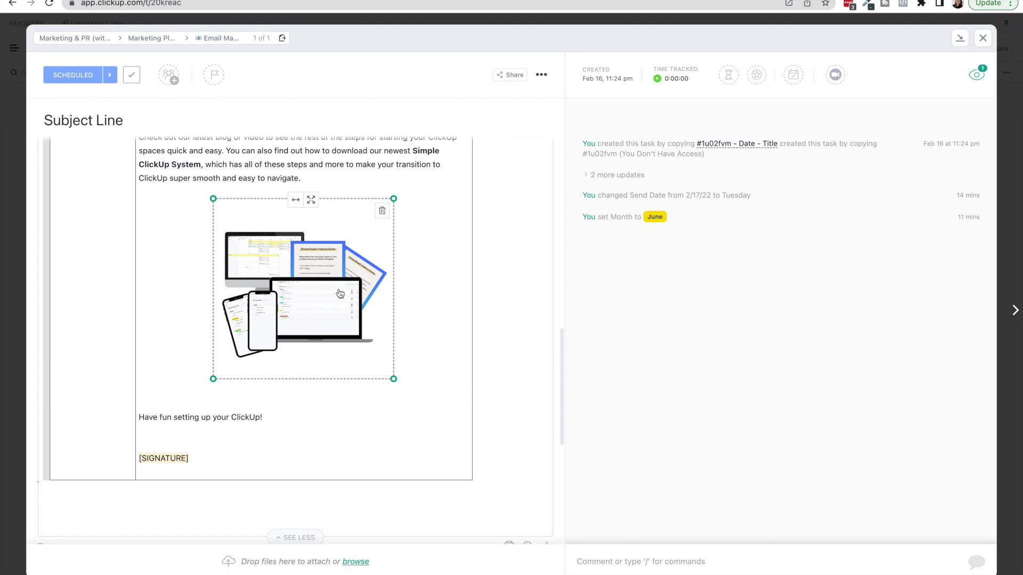
mouse_move(206, 463)
mouse_down()
mouse_move(130, 80)
mouse_move(138, 93)
mouse_up()
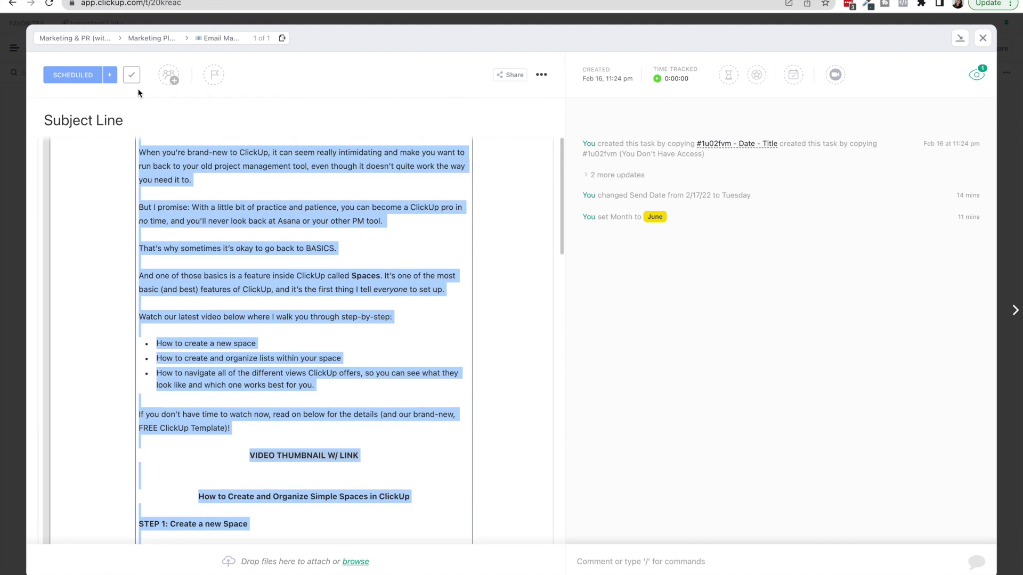
click(212, 315)
scroll(212, 315, up, 3)
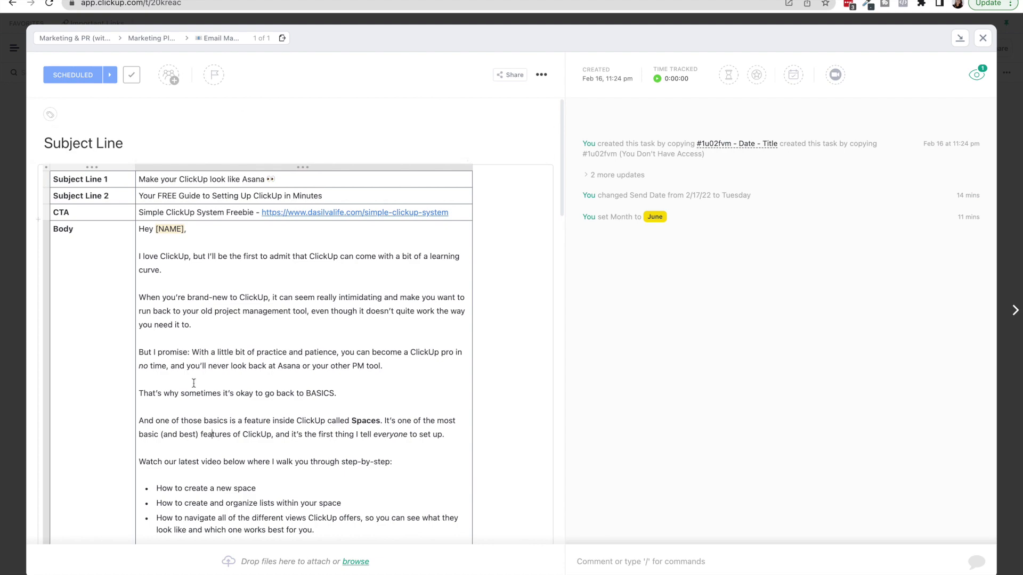
scroll(193, 383, down, 15)
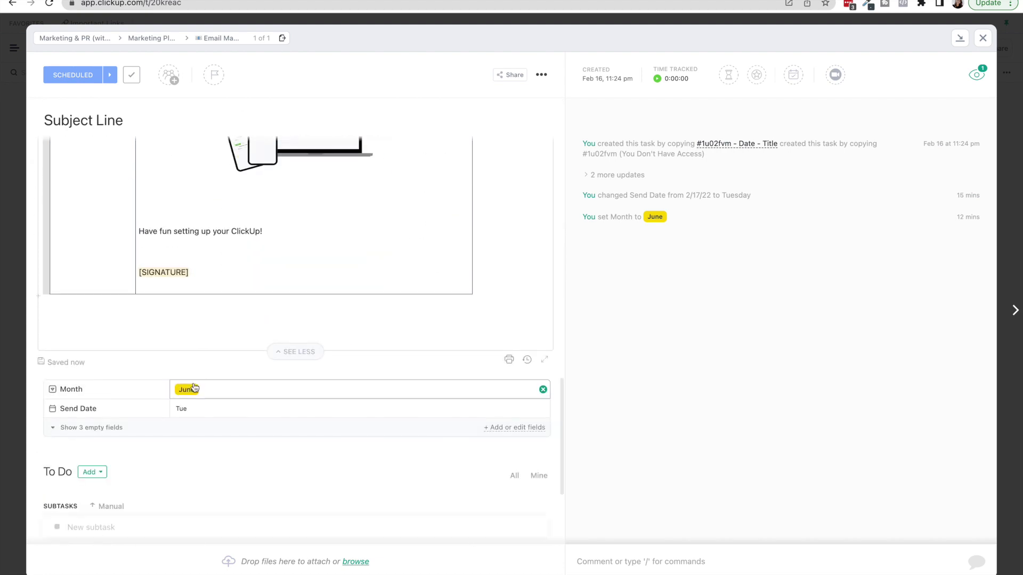
Show the empty CTR, Open Rate and Unsubscribe fields, hide them again, and close the task.
click(92, 428)
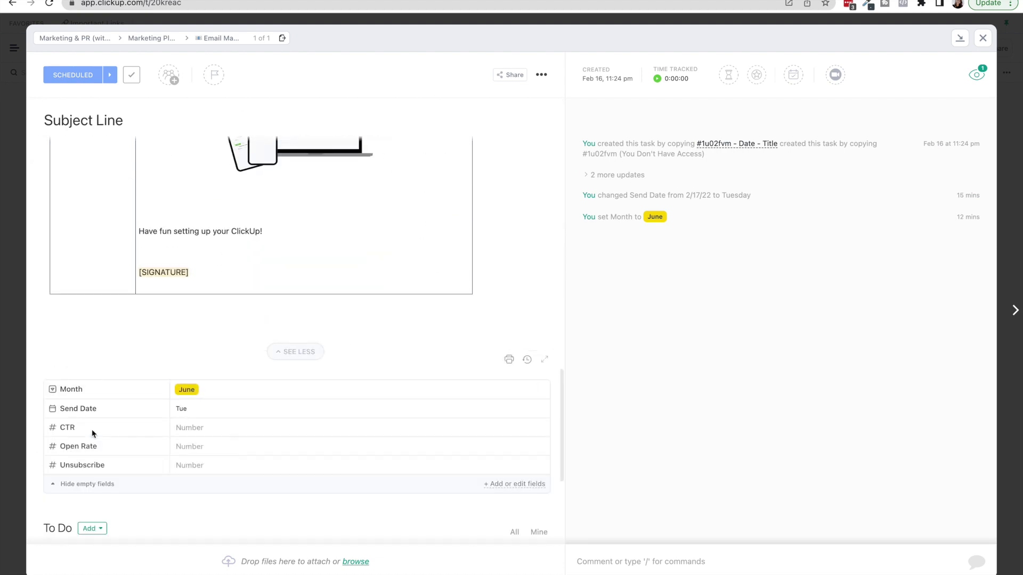
scroll(92, 433, down, 2)
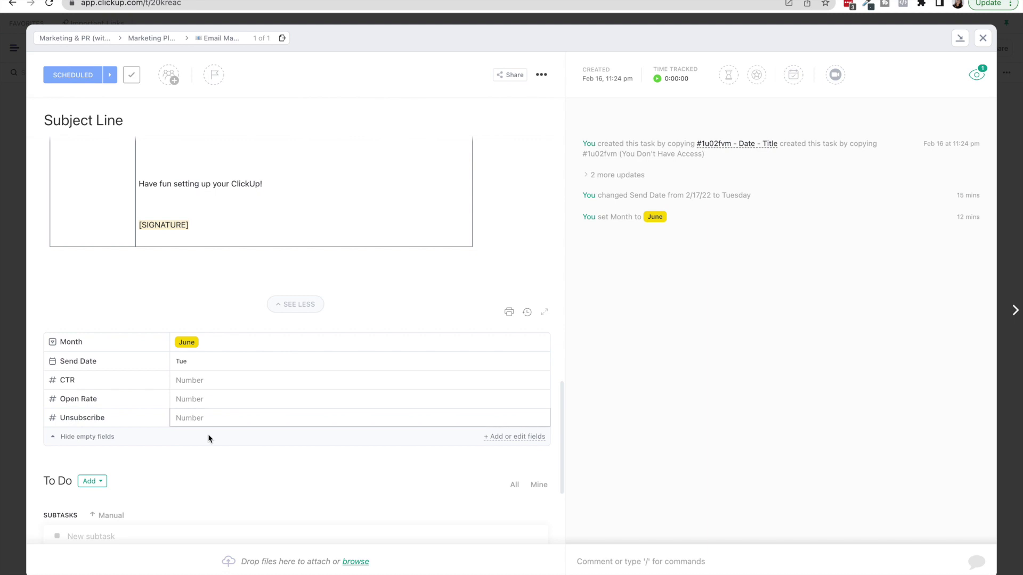
click(85, 437)
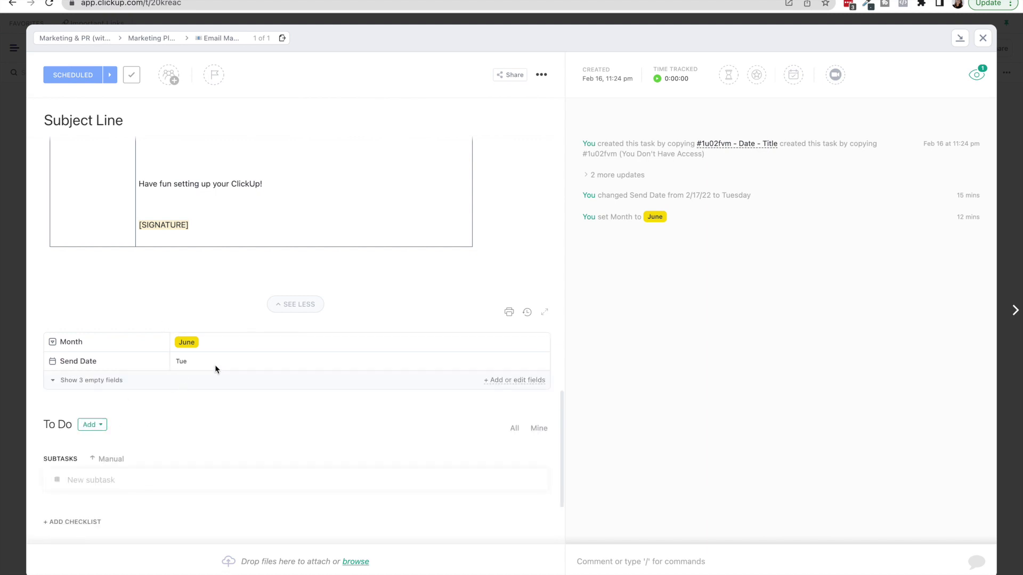
mouse_move(950, 109)
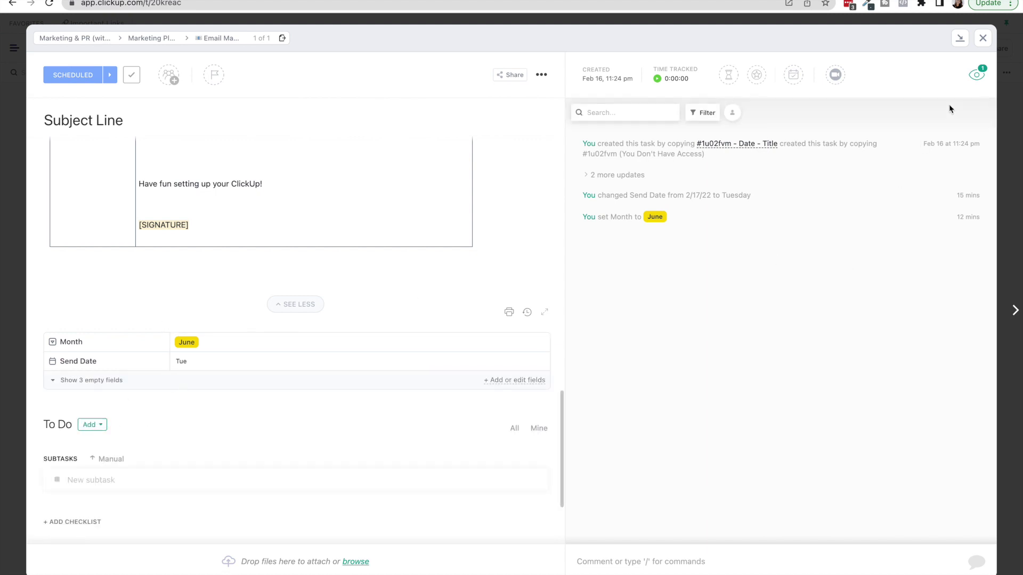
click(983, 38)
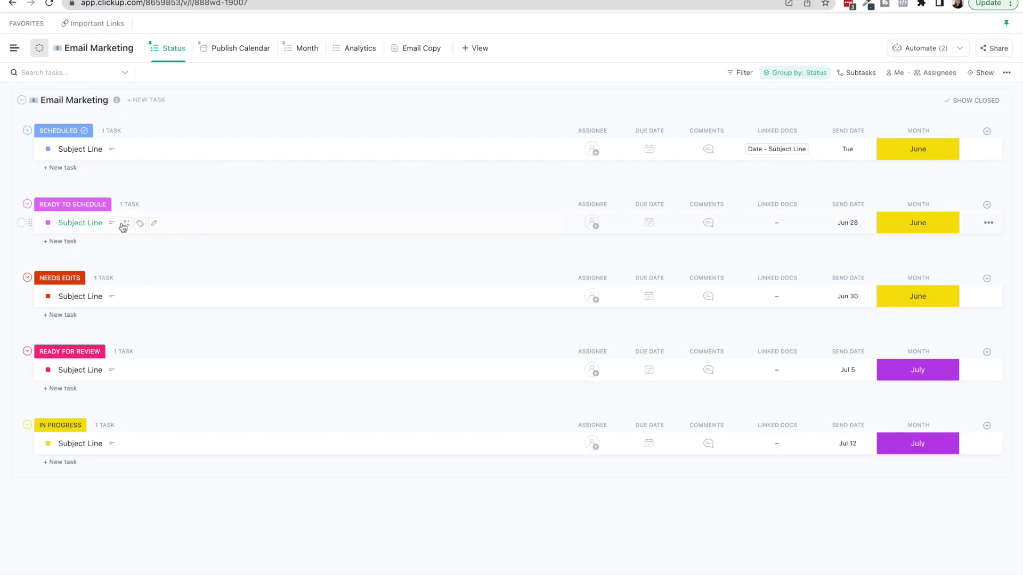
mouse_move(110, 230)
click(931, 50)
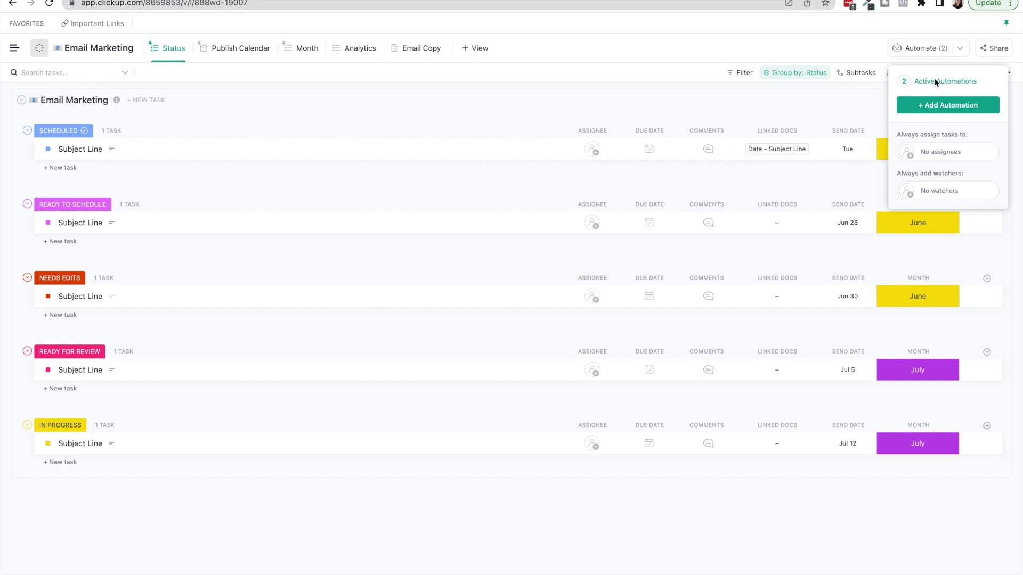
click(934, 78)
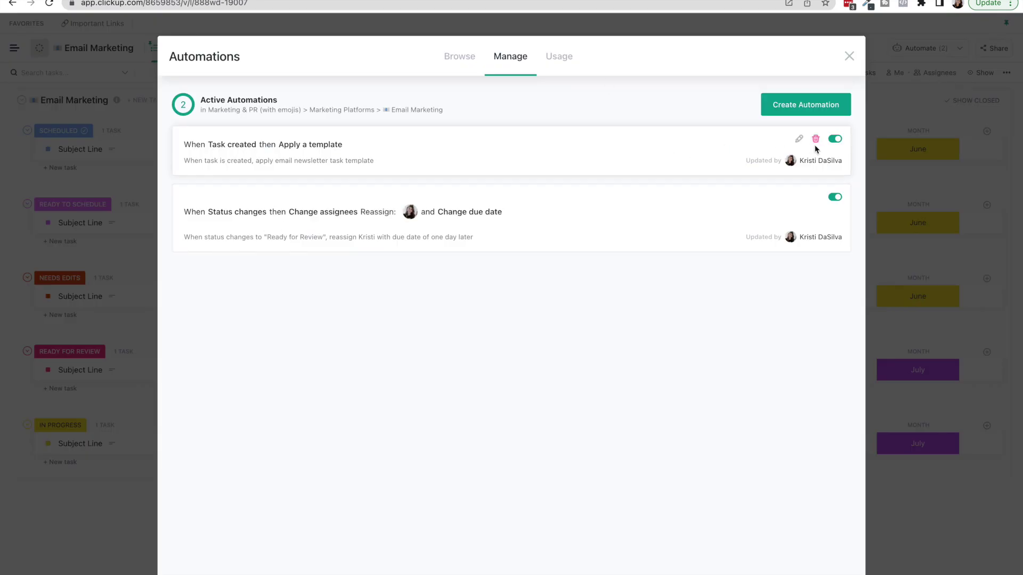
click(799, 139)
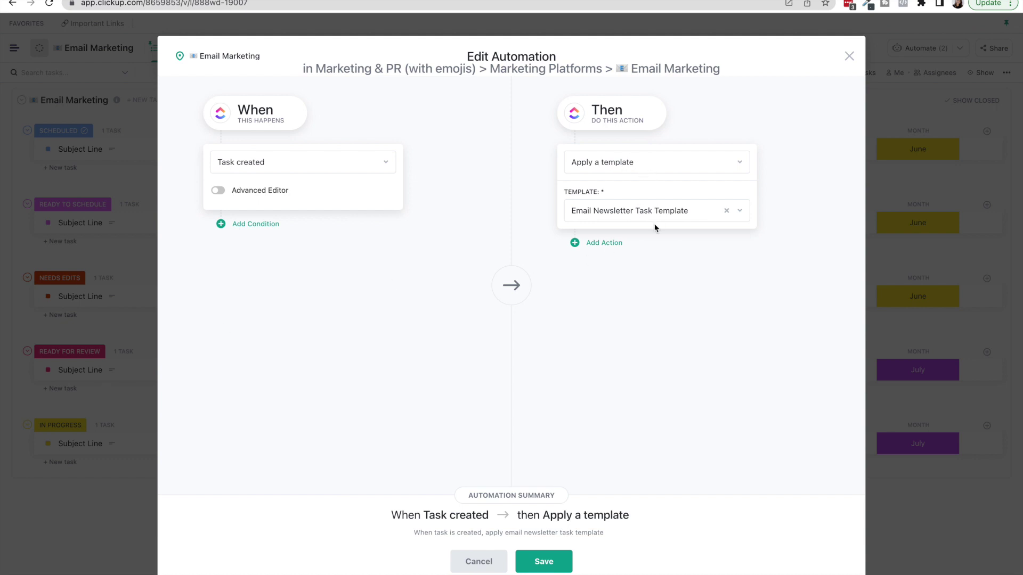
click(848, 56)
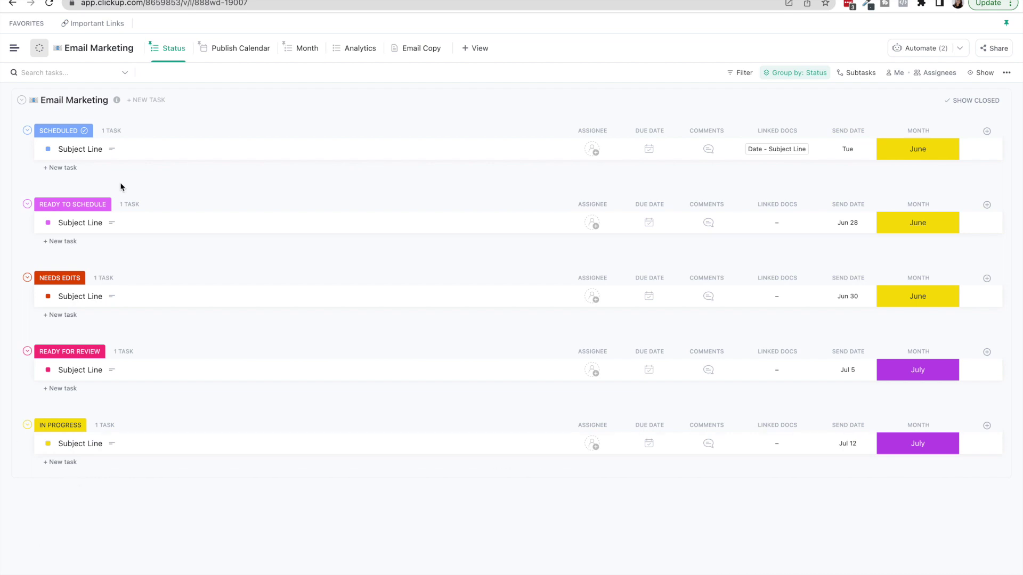
Create a task named Email at the top of the Email Marketing list and open it.
click(150, 101)
text(T)
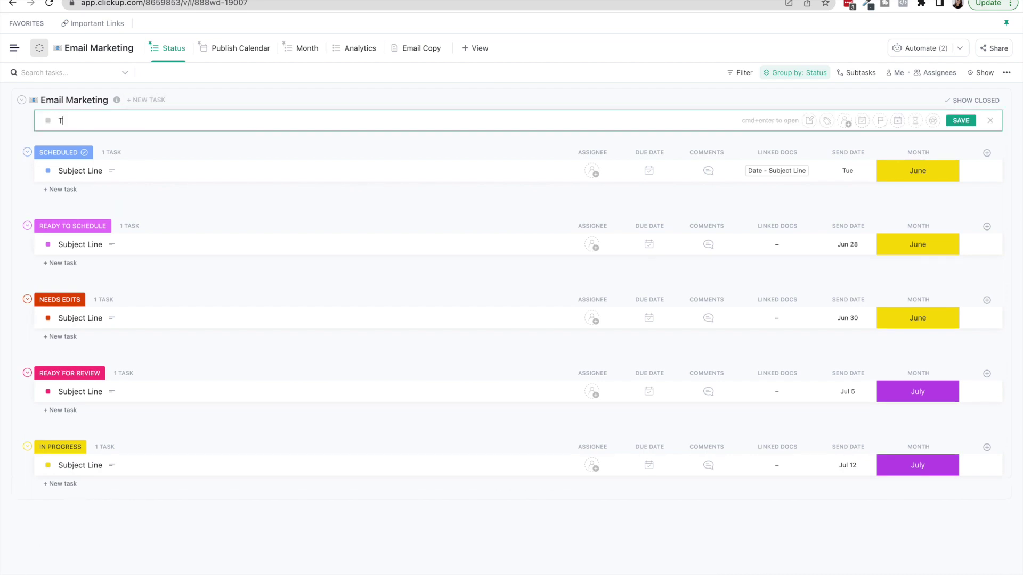
key(BackSpace)
text(E)
key(BackSpace)
key(BackSpace)
key(BackSpace)
key(BackSpace)
key(BackSpace)
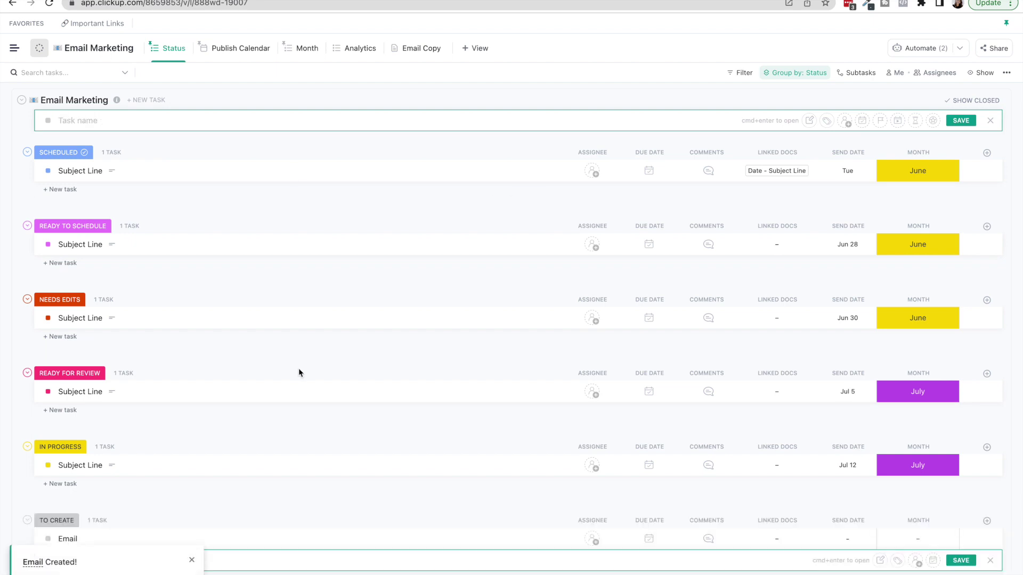
click(192, 560)
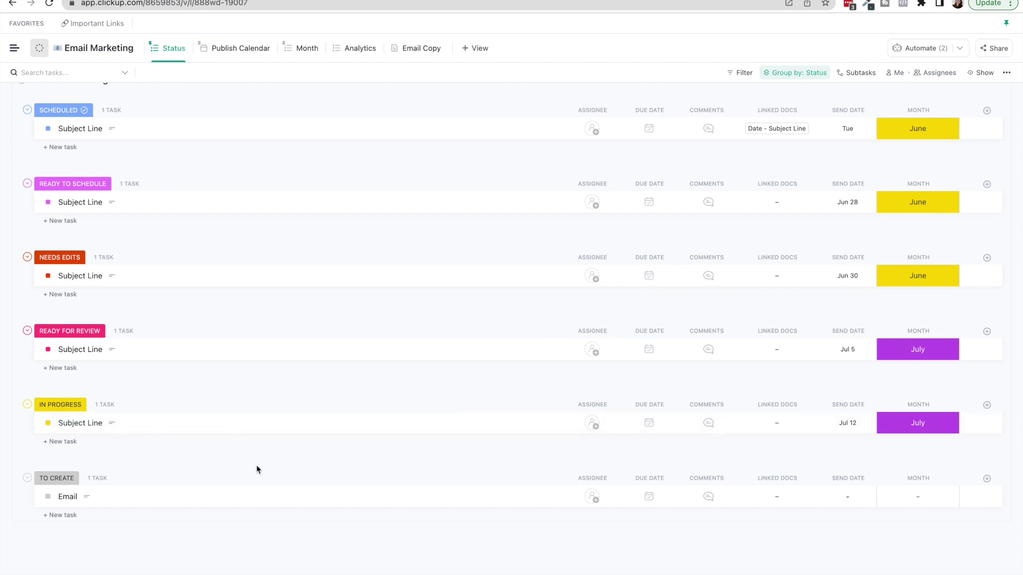
click(67, 497)
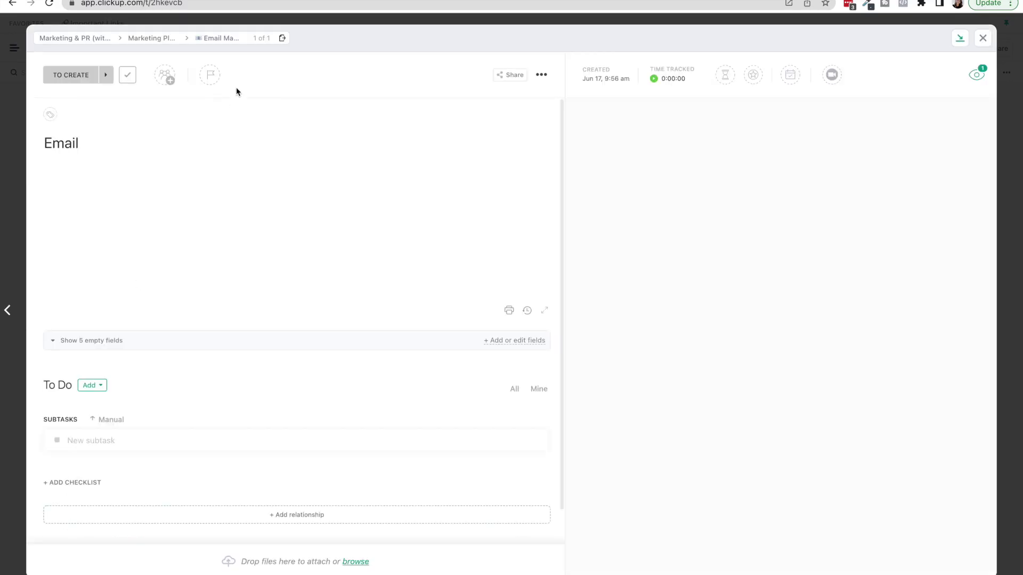
Close the Email task to see it listed under To Create in the Status list.
click(983, 38)
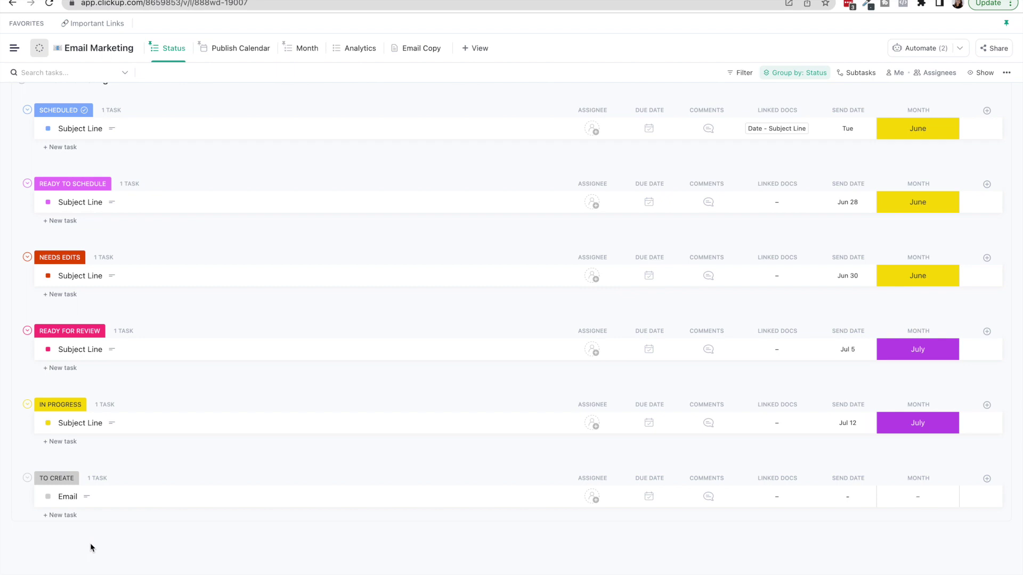
mouse_move(87, 500)
scroll(500, 469, up, 1)
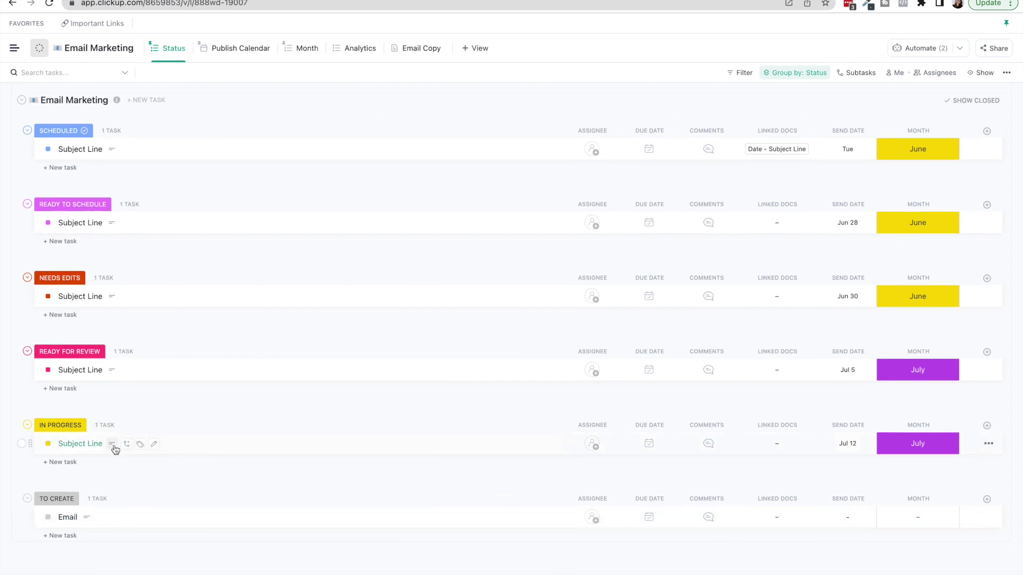